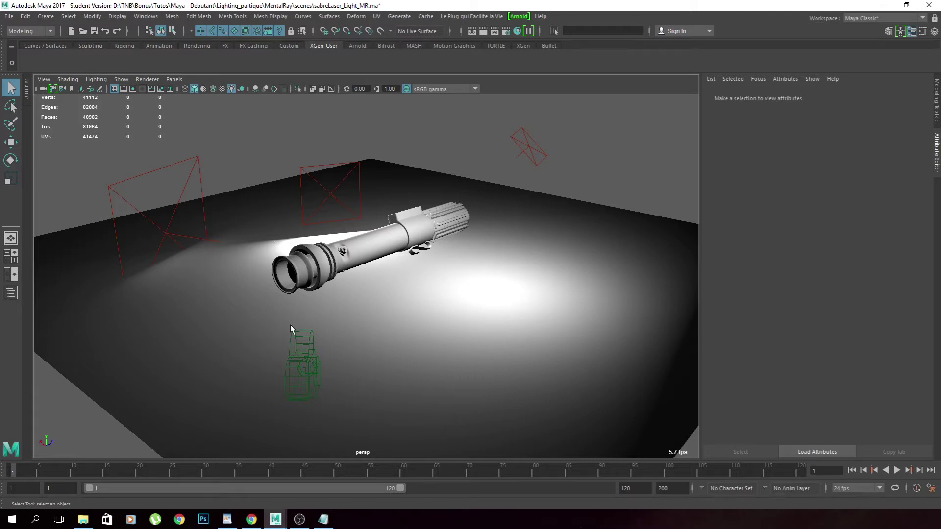
right_click_drag(290, 325, 421, 342, "alt")
left_click_drag(459, 344, 401, 326, "alt")
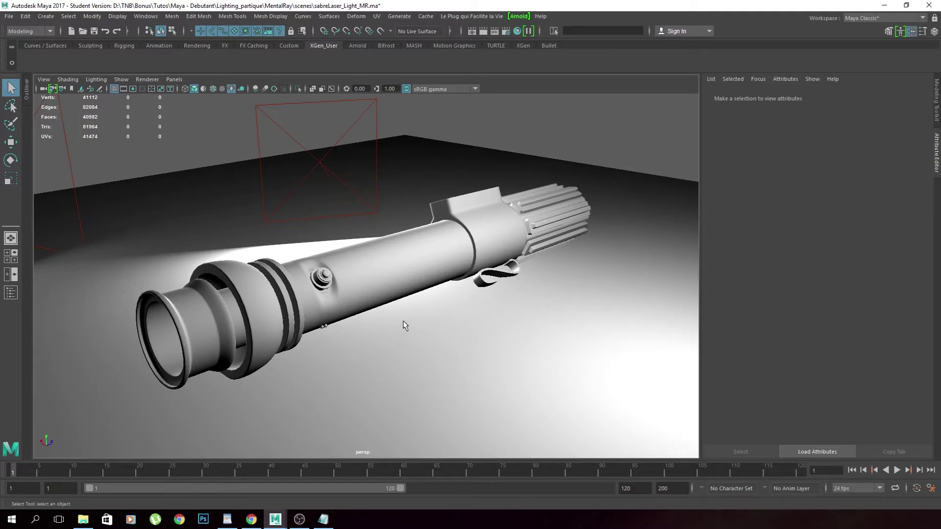
right_click_drag(403, 321, 392, 269, "alt")
left_click(395, 265)
mouse_move(472, 242)
left_mouse_down("alt")
mouse_move(373, 250)
mouse_move(468, 258)
left_mouse_up("alt")
left_click_drag(327, 284, 317, 285, "alt")
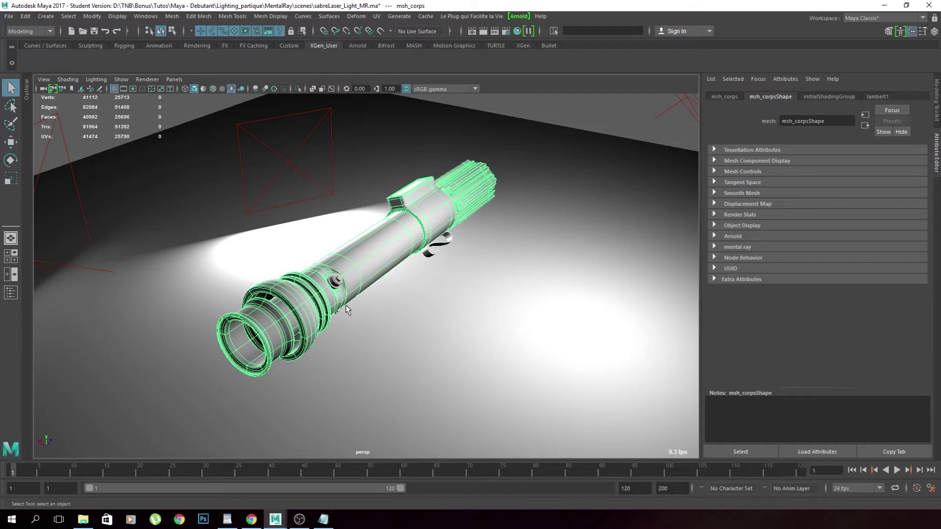
left_click(565, 125)
Step: Create an Arnold skydome light and turn off its Emit Diffuse option
key("F6")
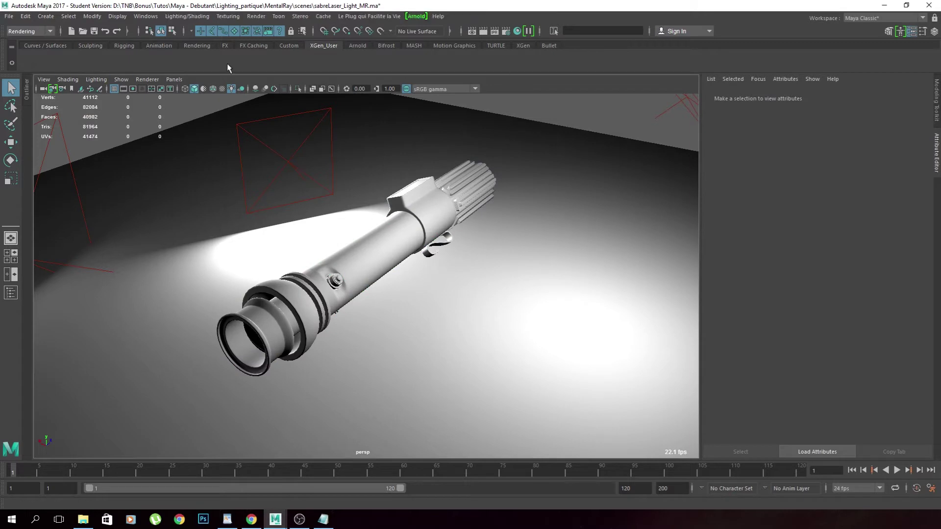
left_click(185, 16)
left_click(204, 16)
left_click(413, 16)
mouse_move(303, 124)
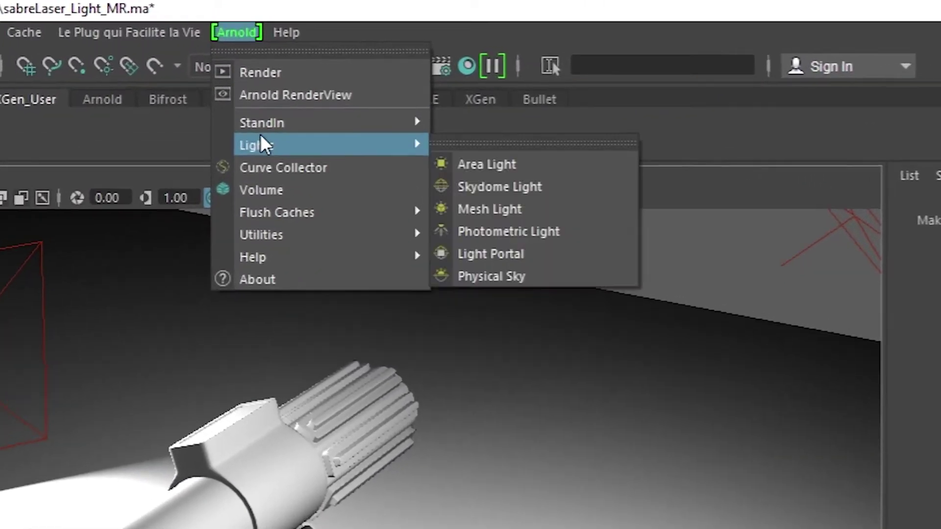
left_click(515, 160)
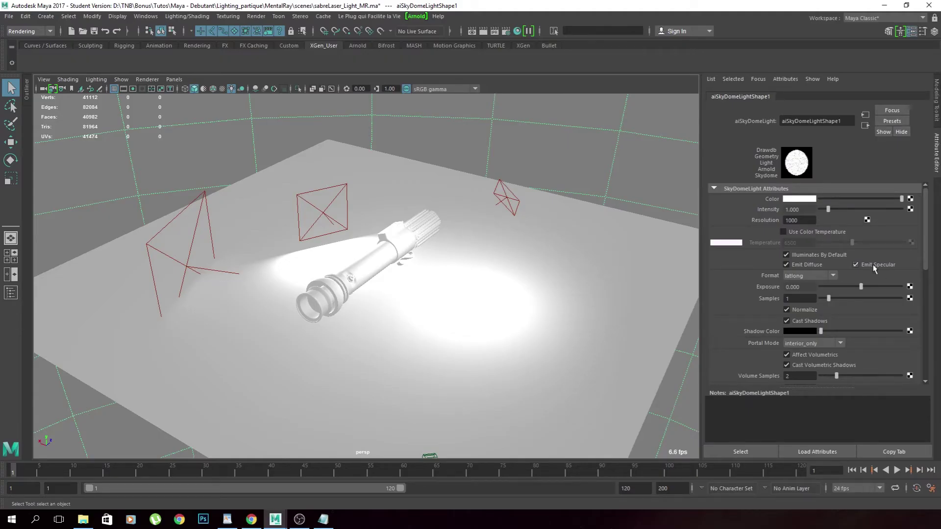
left_click(804, 265)
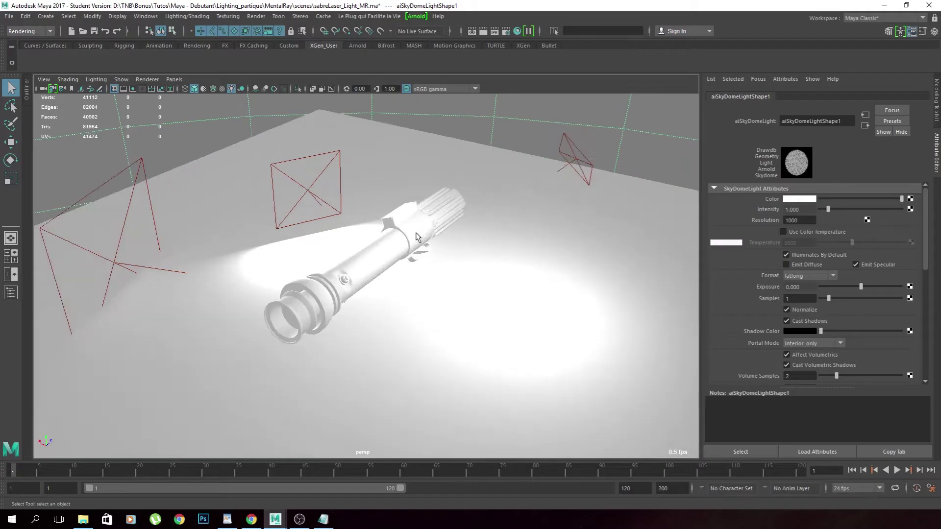
Step: Map a File texture to the skydome light's color and load the starwars.jpg image from the HDRI folder
scroll(417, 237, "up", 2)
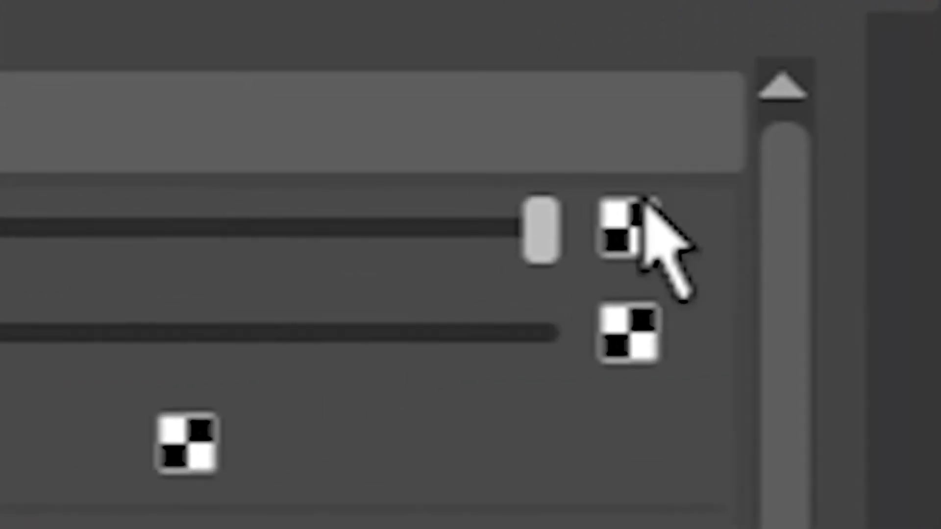
left_click(495, 228)
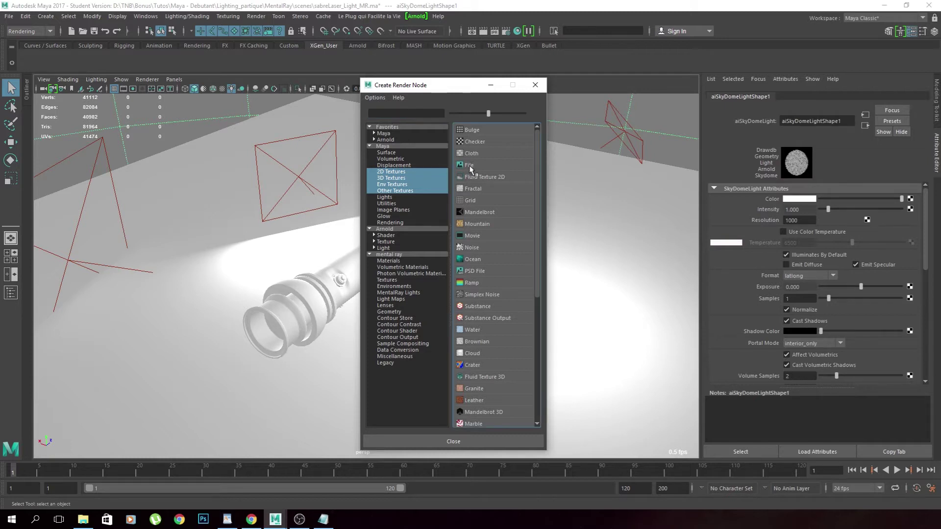
left_click(468, 165)
left_click(912, 230)
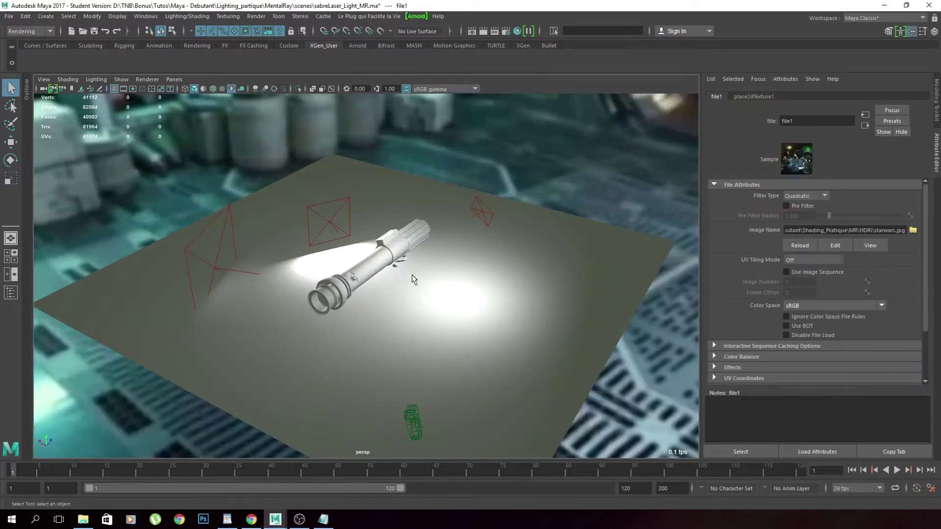
Step: Assign a new aiStandard material to the lightsaber's main body mesh
mouse_move(411, 275)
left_mouse_down("alt")
mouse_move(537, 269)
mouse_move(407, 274)
mouse_move(422, 261)
left_mouse_up("alt")
scroll(422, 281, "up", 5)
left_click(393, 284)
right_click_drag(396, 227, 388, 474)
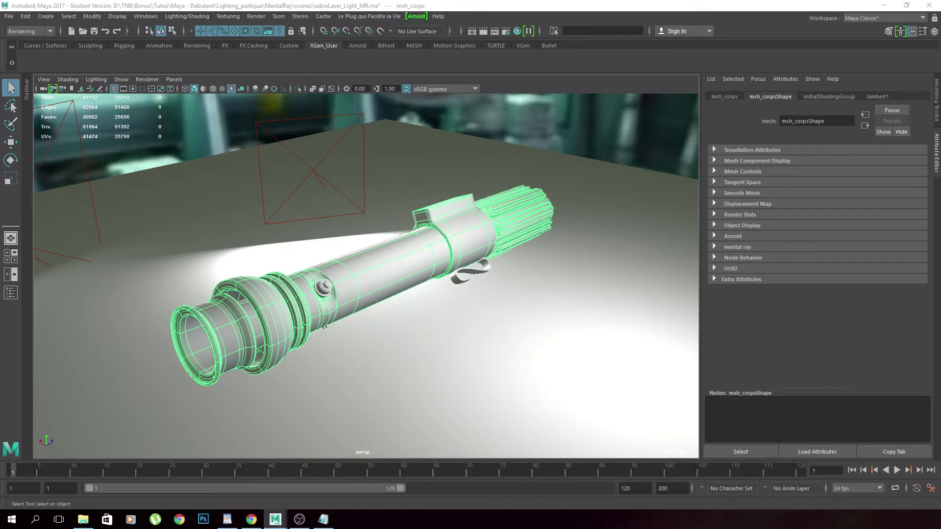
type("ais")
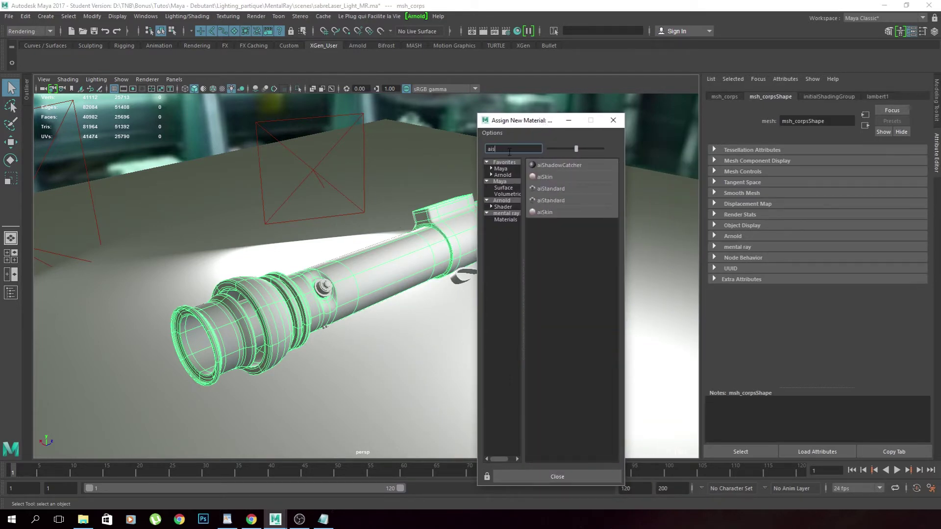
left_click(562, 191)
Step: Add the aiStandard shader to the material favorites and check the body's favorite material options
right_click_drag(423, 227, 445, 485)
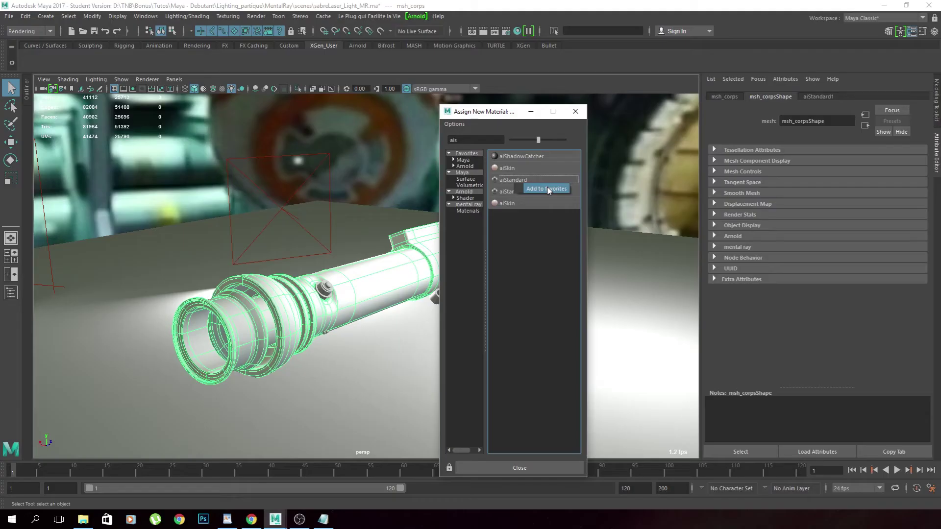
left_click(459, 205)
left_click(576, 111)
right_click_drag(393, 227, 480, 451)
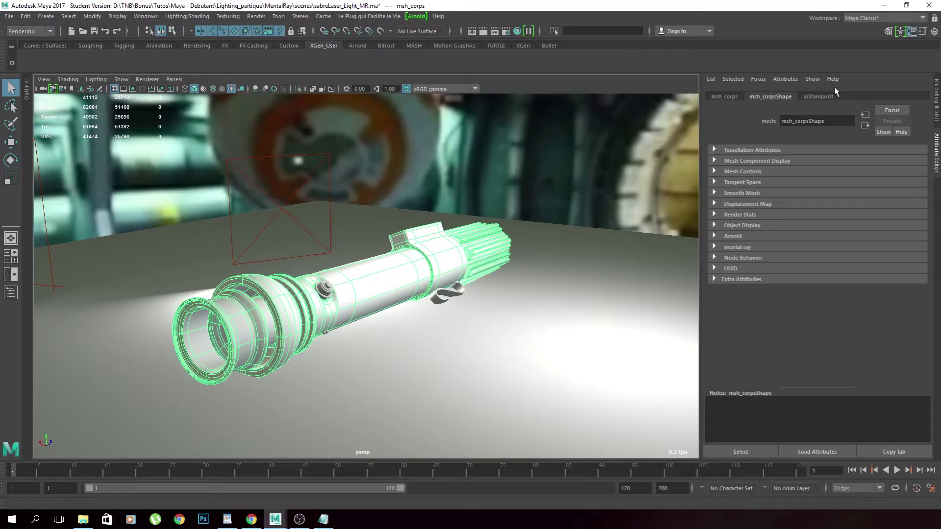
Step: Rename the body's aiStandard material as shad_body and slightly darken its diffuse color
left_click(822, 97)
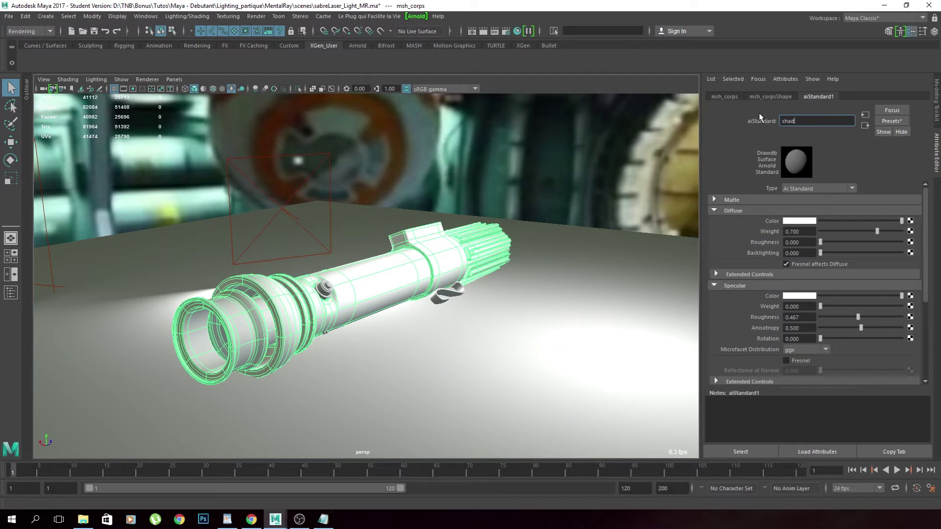
type("shad_body")
key("Return")
mouse_move(895, 222)
left_mouse_down()
mouse_move(777, 231)
mouse_move(889, 221)
left_mouse_up()
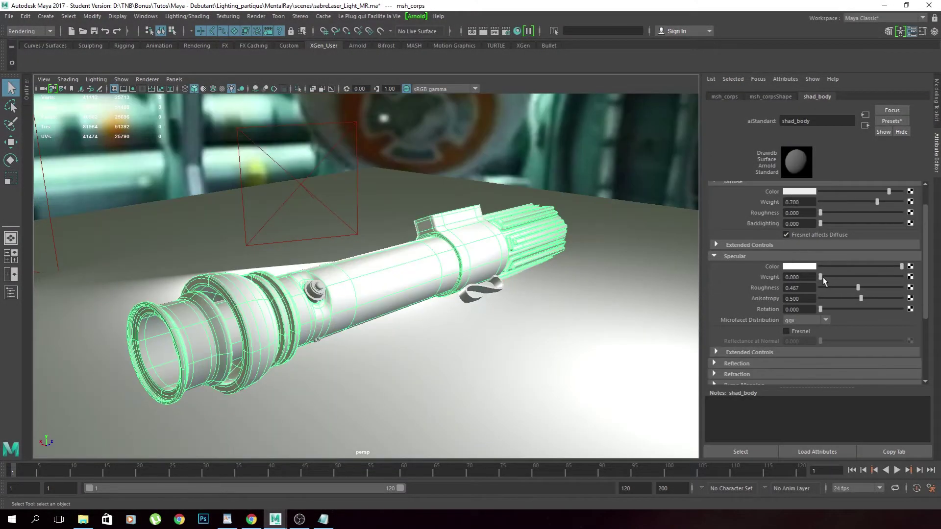
Step: Set shad_body's specular weight to 1, Fresnel reflectance at normal to 1 and roughness to 0.256, and check the result in a render
left_click_drag(820, 277, 933, 294)
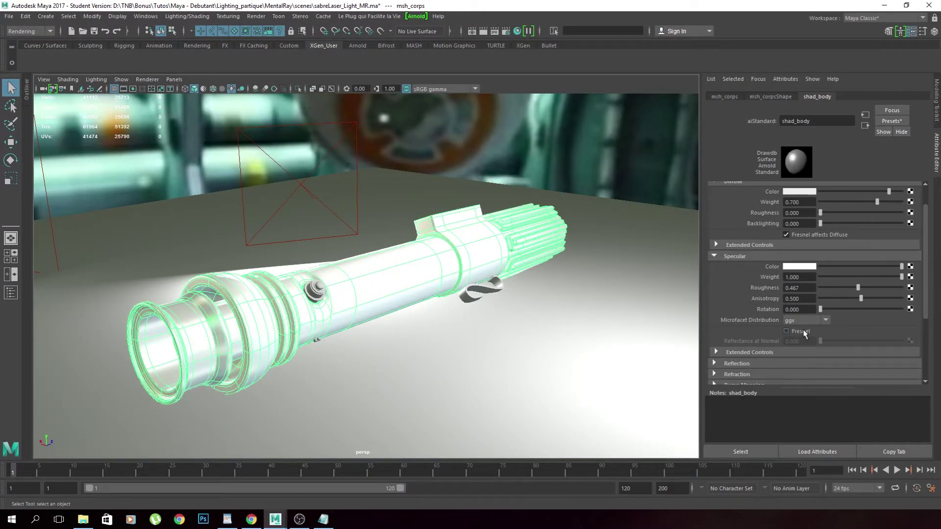
left_click(787, 331)
left_click_drag(821, 342, 917, 347)
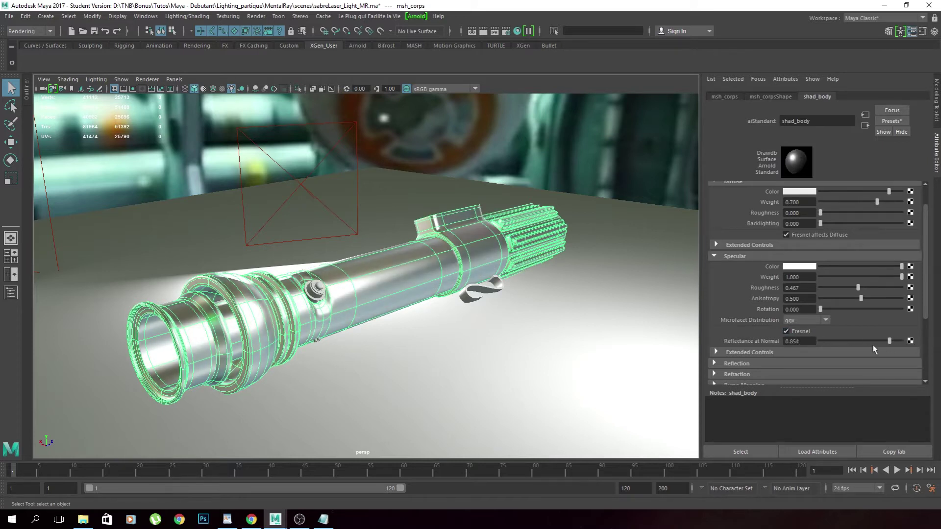
mouse_move(498, 297)
left_mouse_down("alt")
mouse_move(523, 311)
mouse_move(603, 315)
mouse_move(503, 297)
left_mouse_up("alt")
mouse_move(858, 288)
left_mouse_down()
mouse_move(813, 293)
mouse_move(841, 290)
left_mouse_up()
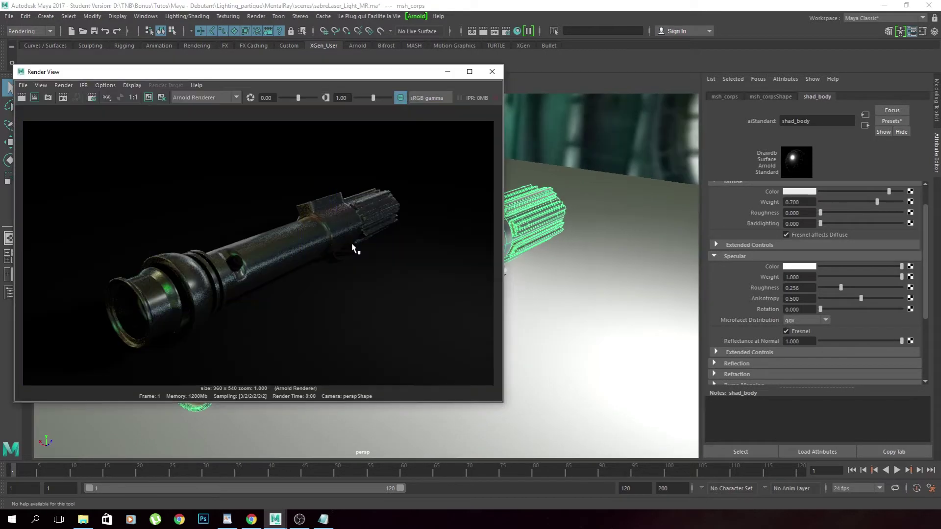
left_click(401, 98)
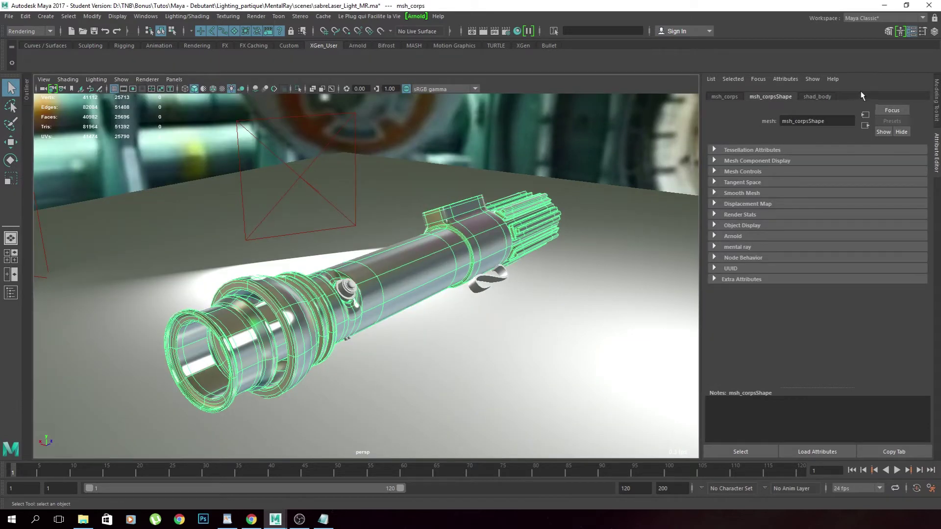
Step: Select the recessed faces around the small round button on the body and assign them a new aiStandard material
left_click(829, 98)
left_click_drag(466, 312, 330, 277, "alt")
scroll(406, 287, "up", 2)
middle_click_drag(406, 286, 402, 288, "alt")
right_click_drag(360, 227, 361, 270)
scroll(368, 268, "up", 3)
left_click_drag(368, 273, 401, 227, "alt")
left_click(345, 227)
right_click_drag(401, 226, 472, 488)
Step: Rename the recess material as shad_plastique and darken its diffuse color to grey
double_click(779, 121)
type("shad_plastique")
key("Return")
mouse_move(833, 191)
left_mouse_down()
mouse_move(823, 192)
mouse_move(834, 196)
left_mouse_up()
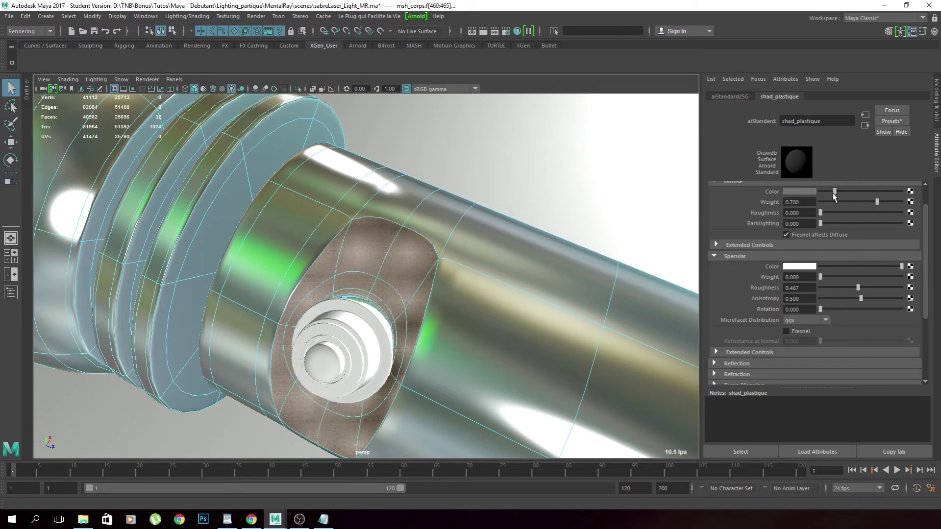
Step: Enable Fresnel on shad_plastique with specular weight 1, roughness 0.524, anisotropy 0.5 and reflectance at normal 0.098
left_click(787, 332)
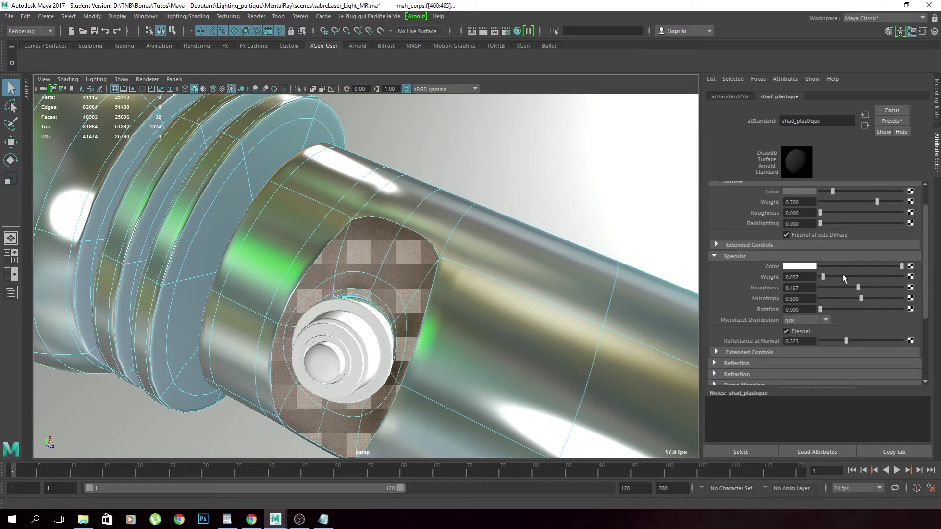
left_click_drag(844, 278, 906, 284)
left_click_drag(850, 346, 830, 346)
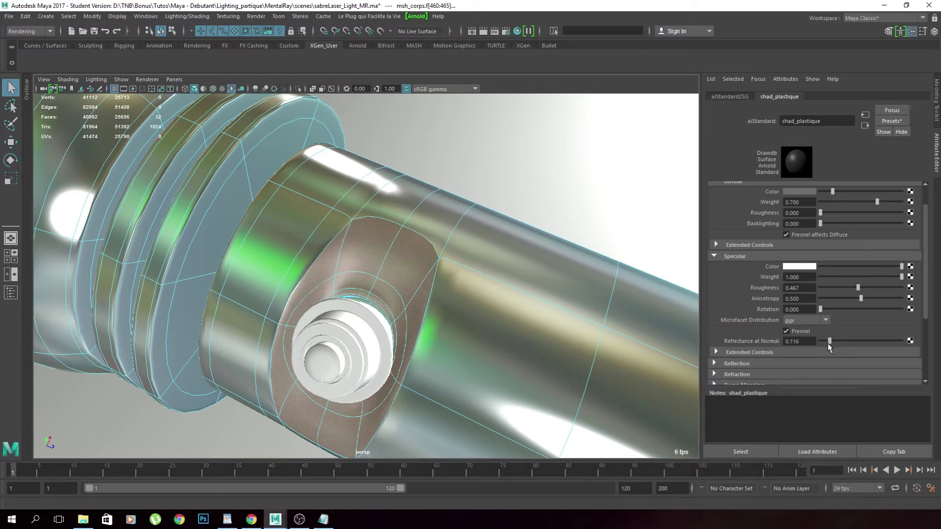
mouse_move(858, 288)
left_mouse_down()
mouse_move(876, 299)
mouse_move(858, 302)
left_mouse_up()
type("0")
key("Return")
left_click(809, 298)
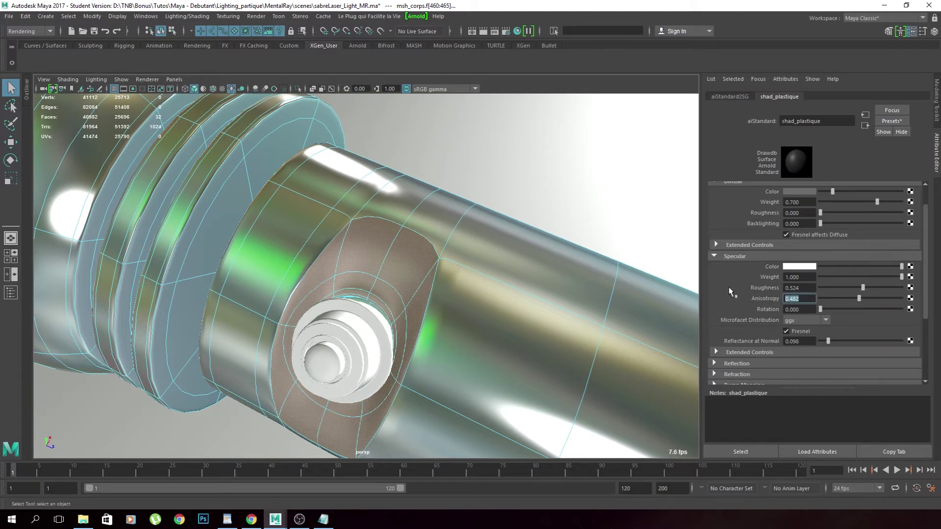
Step: Switch the body mesh to face selection at the raised rectangular box near the grip
right_click_drag(532, 248, 392, 313, "alt")
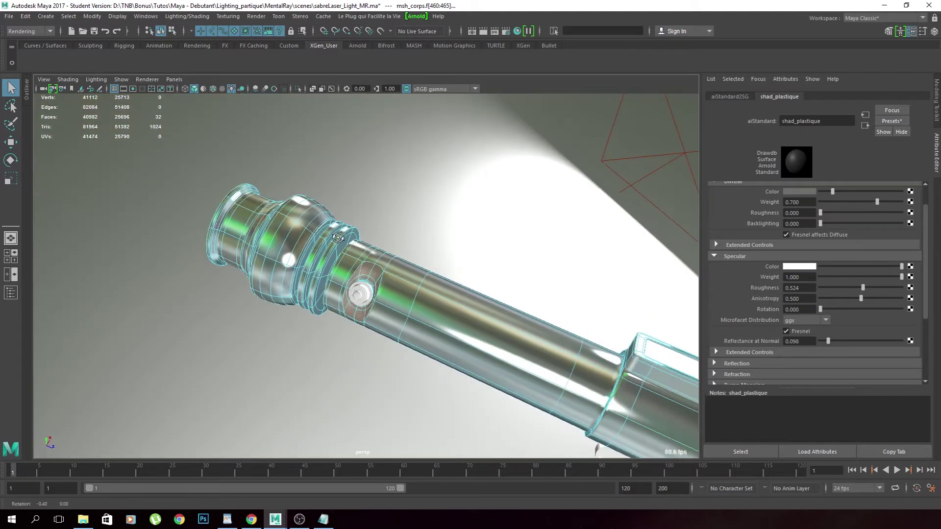
left_click_drag(393, 323, 456, 314, "alt")
left_click(463, 314)
middle_click_drag(505, 291, 509, 290, "alt")
left_click_drag(508, 290, 375, 288, "alt")
left_click(518, 284)
scroll(374, 287, "up", 5)
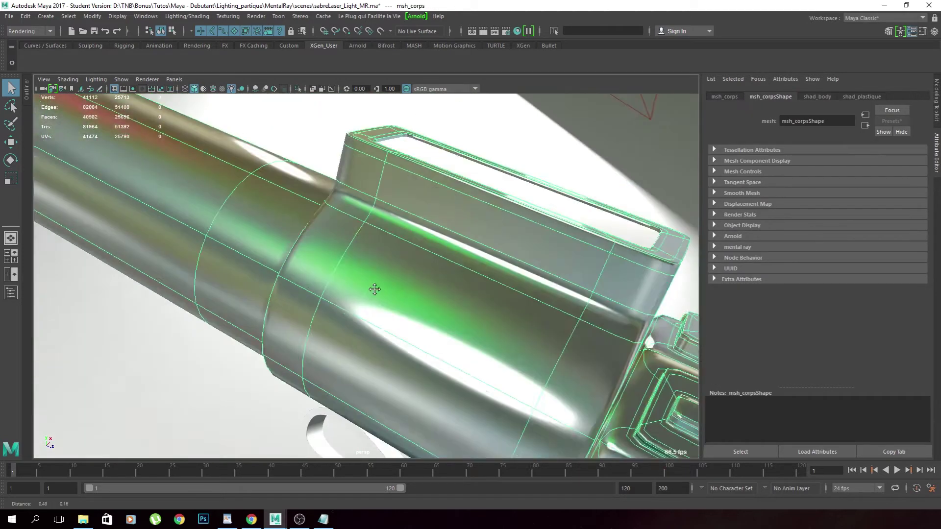
right_click_drag(412, 227, 411, 256)
left_click(407, 235)
Step: Select the face loops around the raised box's rim and assign them the existing shad_plastique material
left_click_drag(306, 183, 431, 200, "alt")
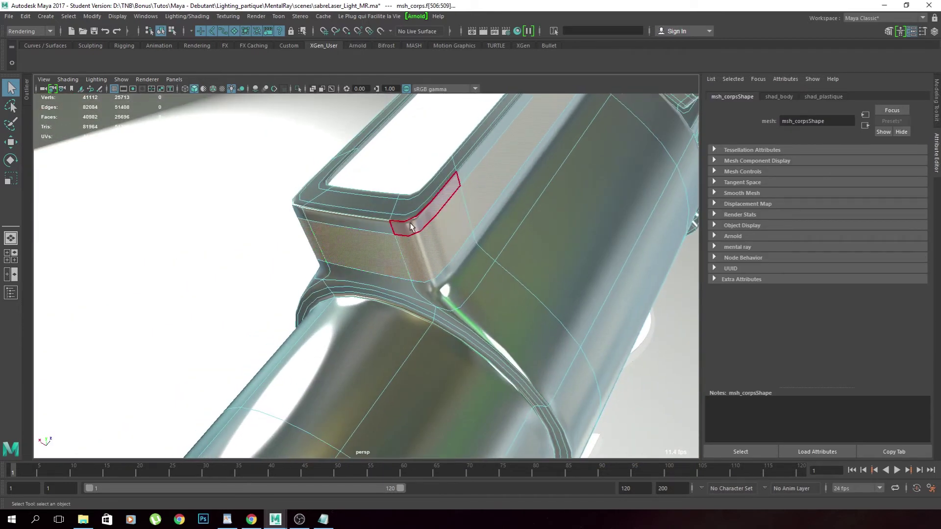
left_click(466, 177)
double_click(460, 178, "shift")
left_click(441, 191, "shift")
left_click_drag(458, 169, 499, 222, "alt")
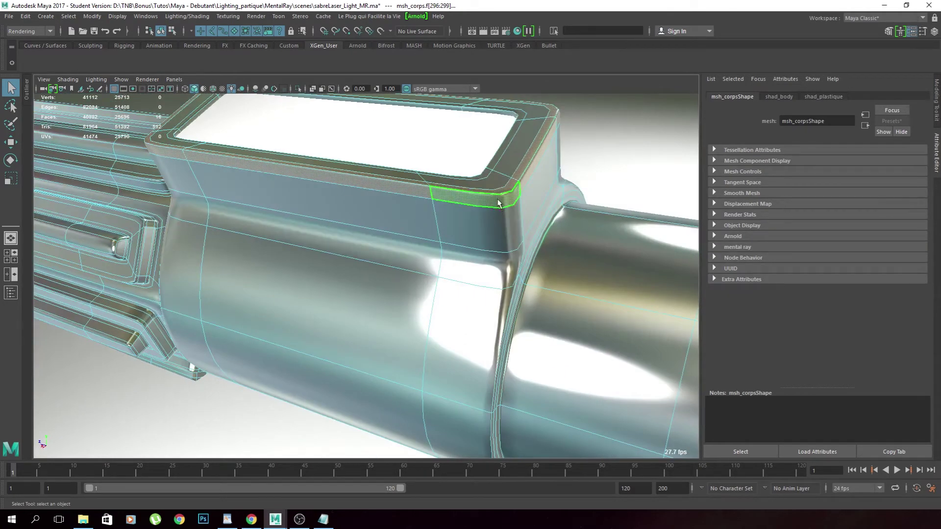
left_click(495, 165, "shift")
double_click(483, 176, "shift")
right_click_drag(548, 186, 602, 457)
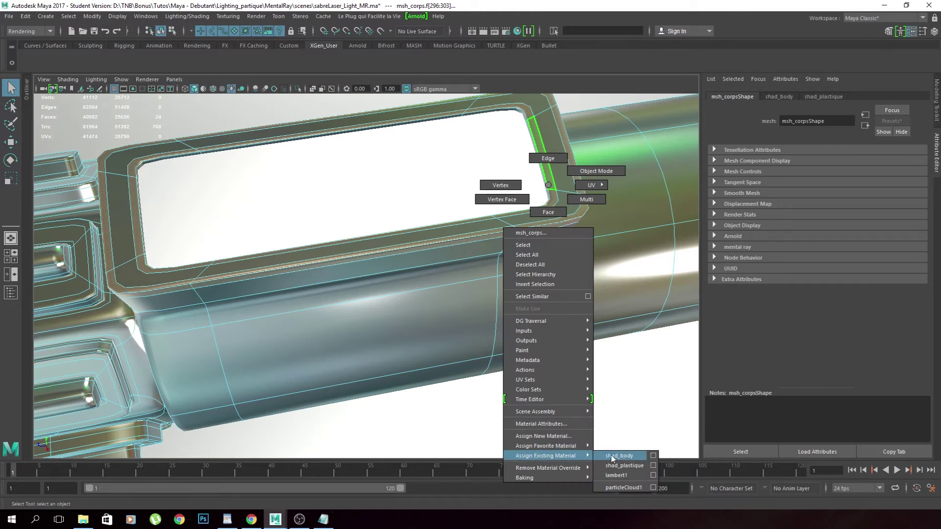
right_click_drag(602, 457, 612, 458)
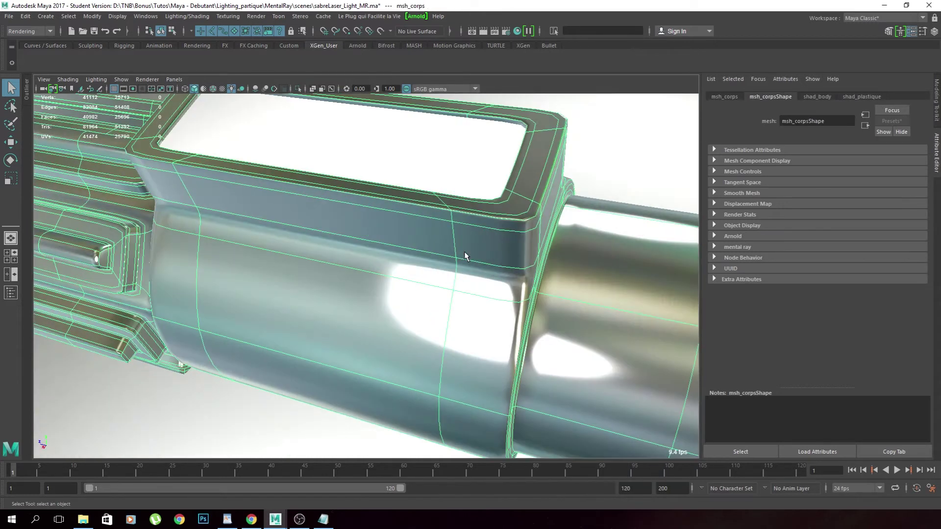
right_click_drag(519, 228, 590, 499)
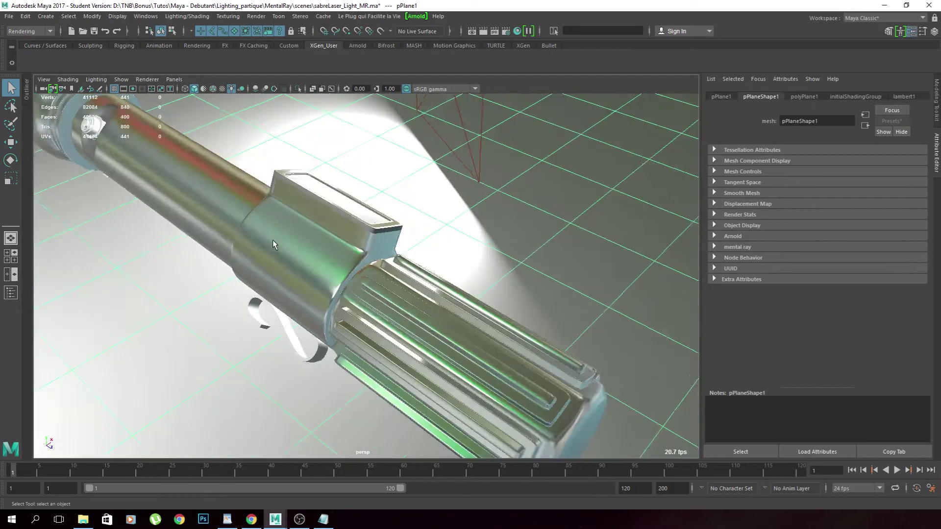
Step: Switch the body mesh to face selection and pick the long faces of a raised rib on the grip
scroll(272, 240, "down", 3)
middle_click_drag(414, 310, 361, 271, "alt")
scroll(392, 274, "up", 5)
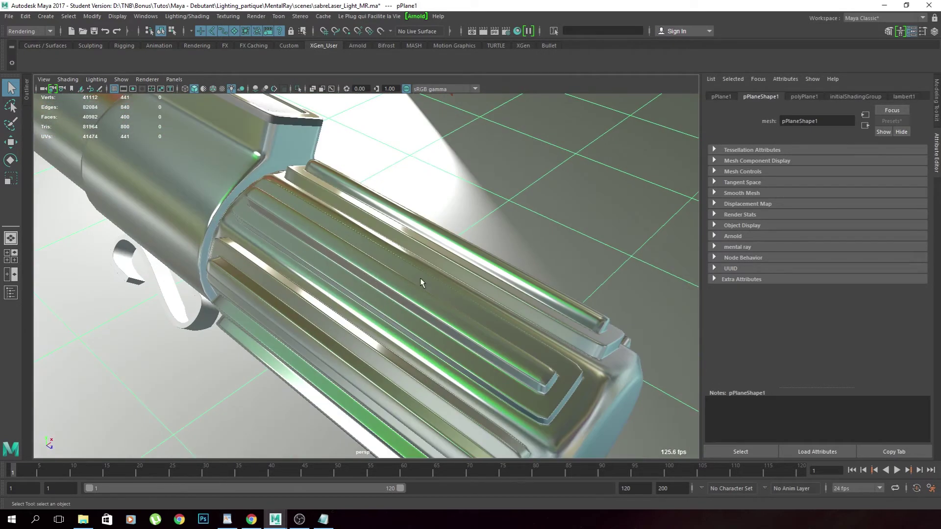
left_click(420, 278)
right_click_drag(392, 288, 396, 255)
right_click_drag(396, 255, 396, 256)
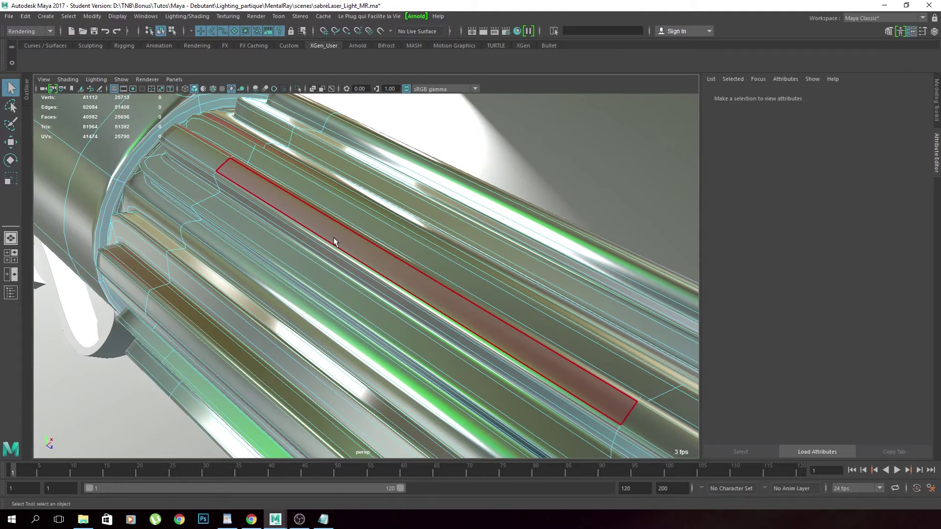
left_click(336, 238)
left_click(192, 147, "shift")
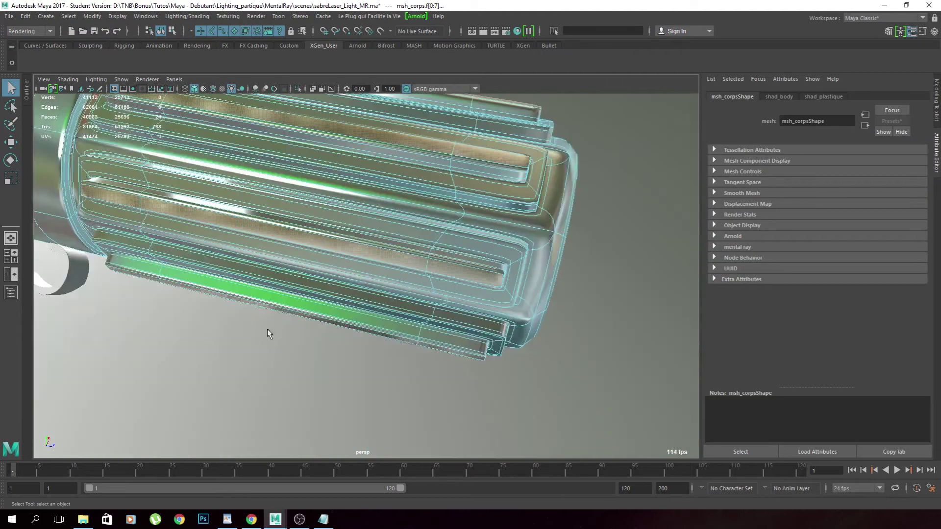
Step: Grow the face selection over all the grip's ribs and deselect the first smooth strips between them
left_click_drag(266, 329, 304, 385, "alt")
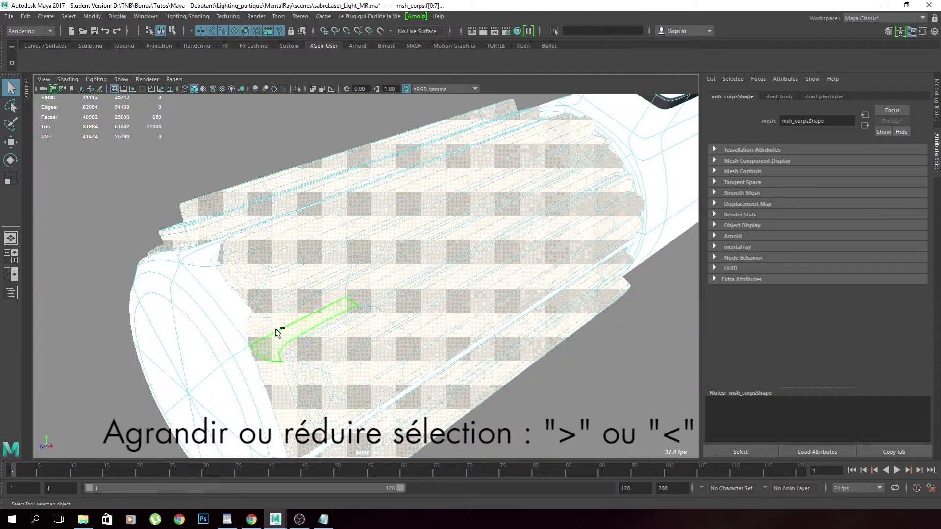
left_click(360, 289)
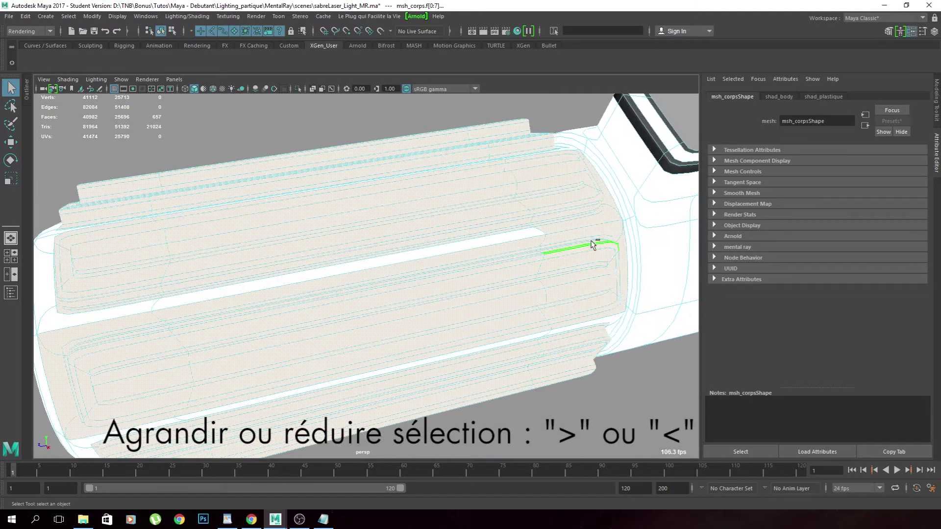
key("shift+period")
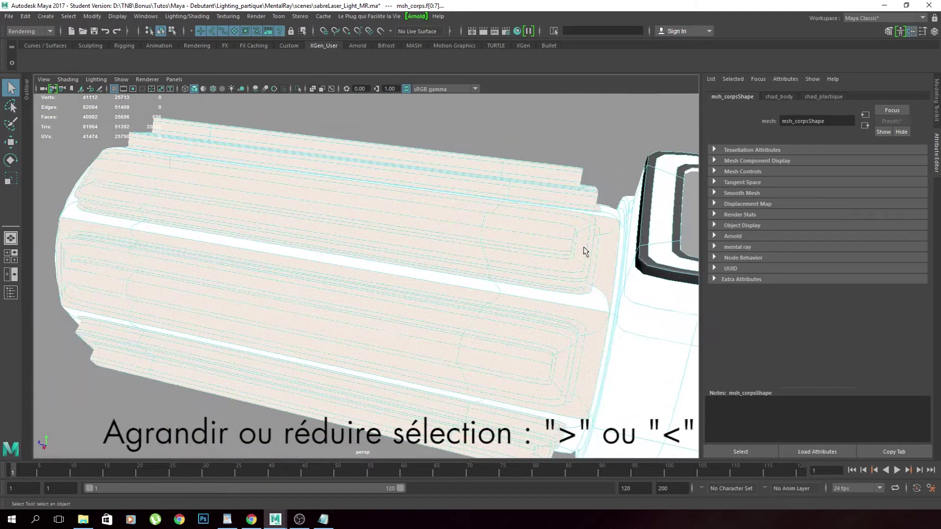
left_click(586, 252)
key("shift+period")
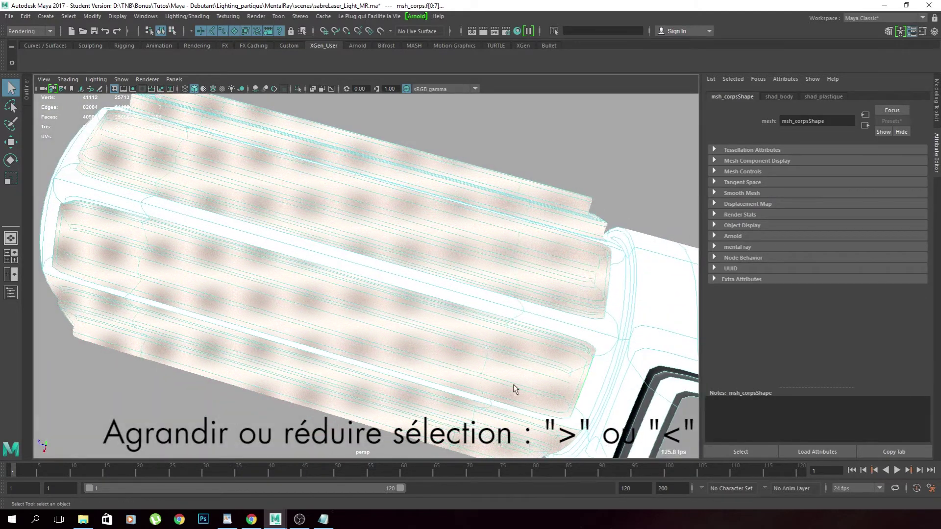
left_click_drag(514, 385, 506, 292, "alt")
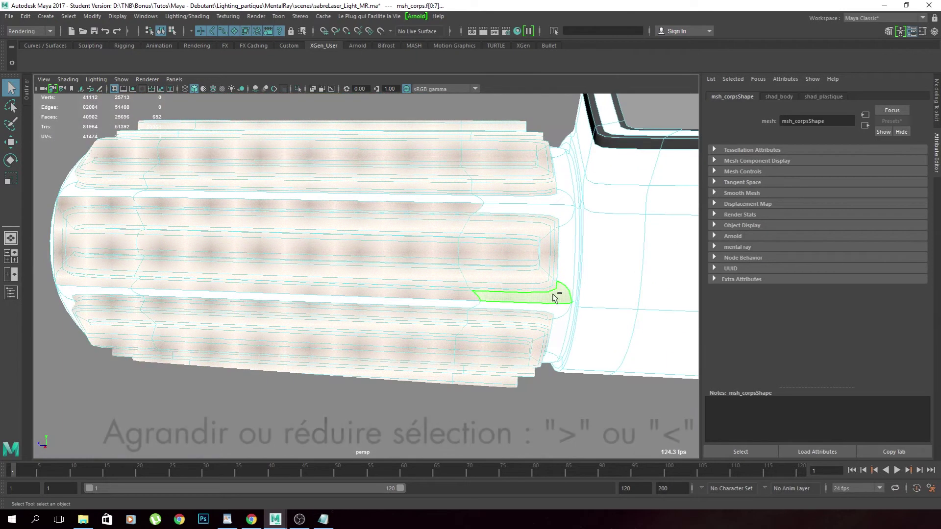
left_click(551, 297)
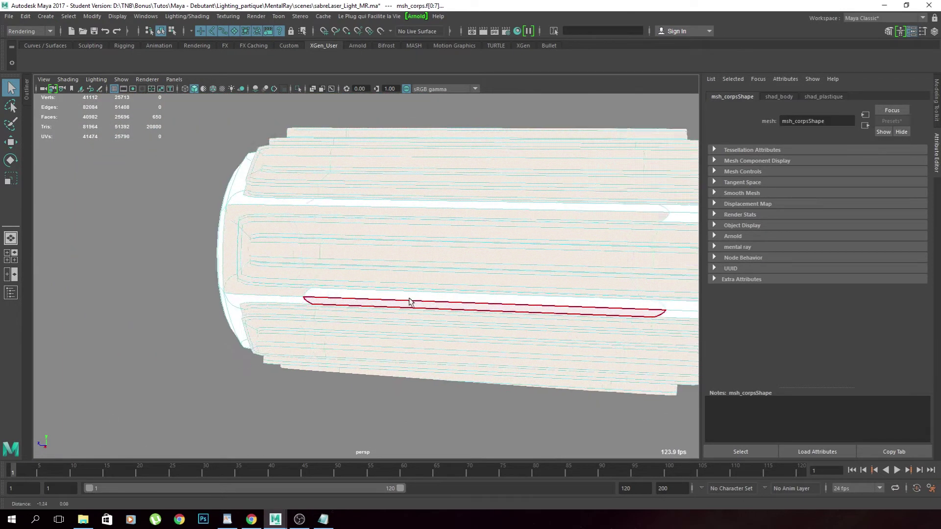
Step: Deselect the remaining smooth faces between the grip's ribs and assign the existing shad_plastique material to the selected ribs
left_click(294, 296)
left_click(264, 244)
left_click_drag(264, 244, 255, 220, "alt")
left_click_drag(326, 225, 309, 254, "alt")
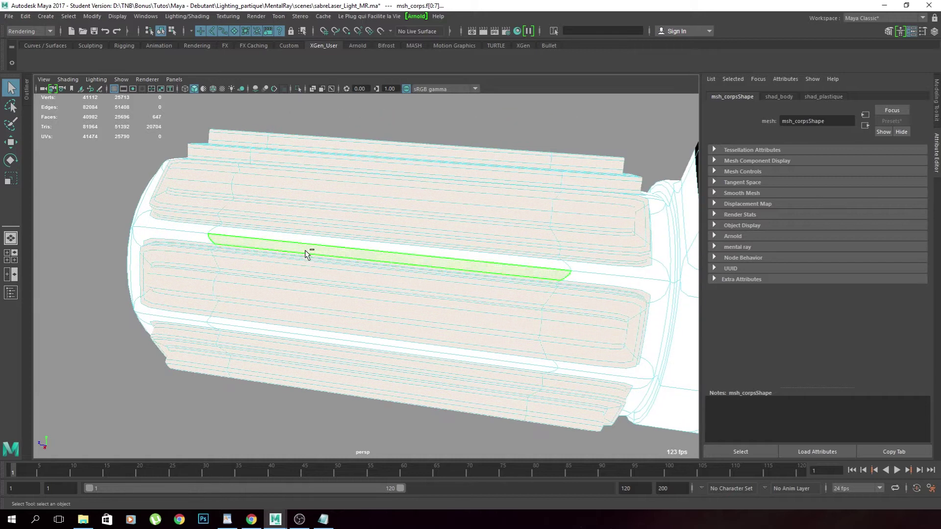
left_click_drag(431, 288, 612, 312, "alt")
left_click_drag(489, 331, 325, 292, "alt")
mouse_move(433, 336)
left_mouse_down("alt")
mouse_move(371, 349)
mouse_move(441, 369)
mouse_move(496, 330)
mouse_move(421, 338)
left_mouse_up("alt")
right_click_drag(259, 282, 338, 510)
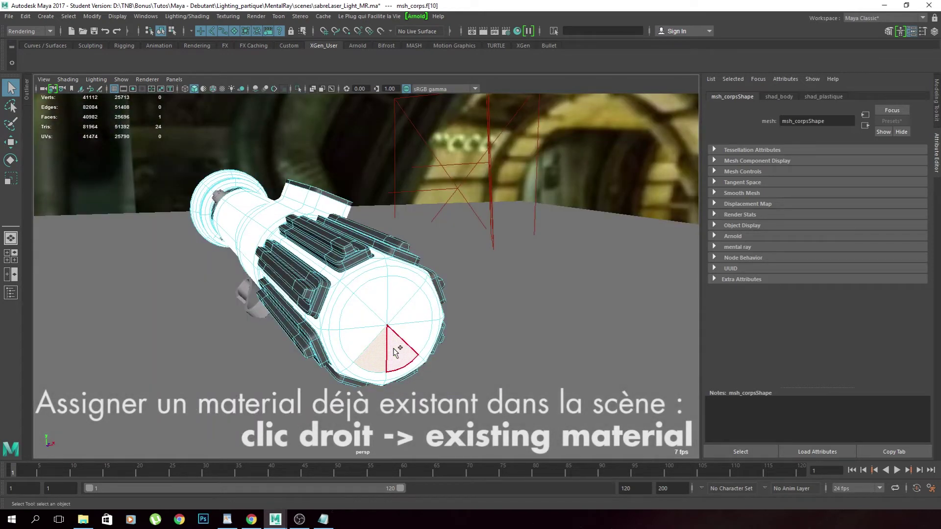
Step: Select the wedge faces of the grip's end cap, assign them a new aiStandard material and name it shad_or
left_click_drag(335, 299, 398, 368, "shift")
right_click_drag(398, 368, 469, 488)
left_click_drag(833, 121, 751, 122)
type("shad_or")
key("Return")
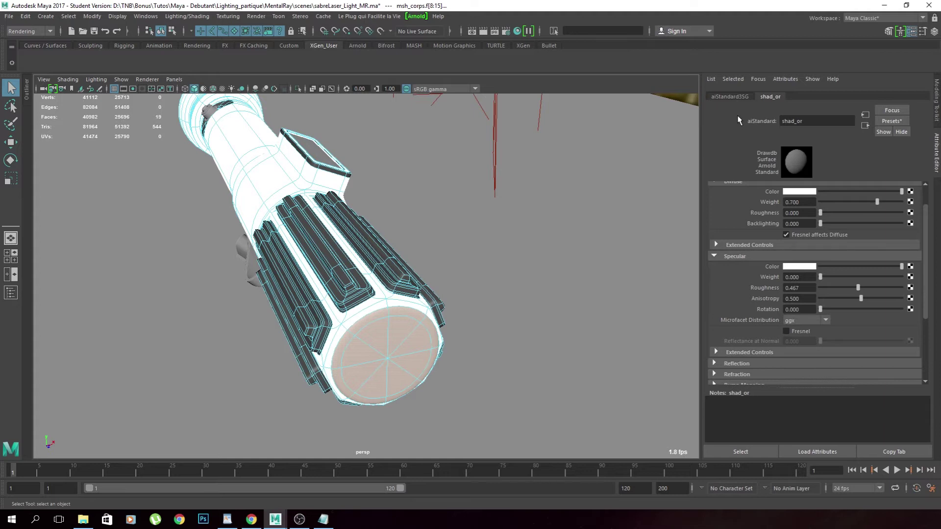
Step: Enable Fresnel on shad_or with reflectance at normal 0.970 and set its specular weight to 1
left_click(787, 331)
left_click_drag(820, 341, 899, 343)
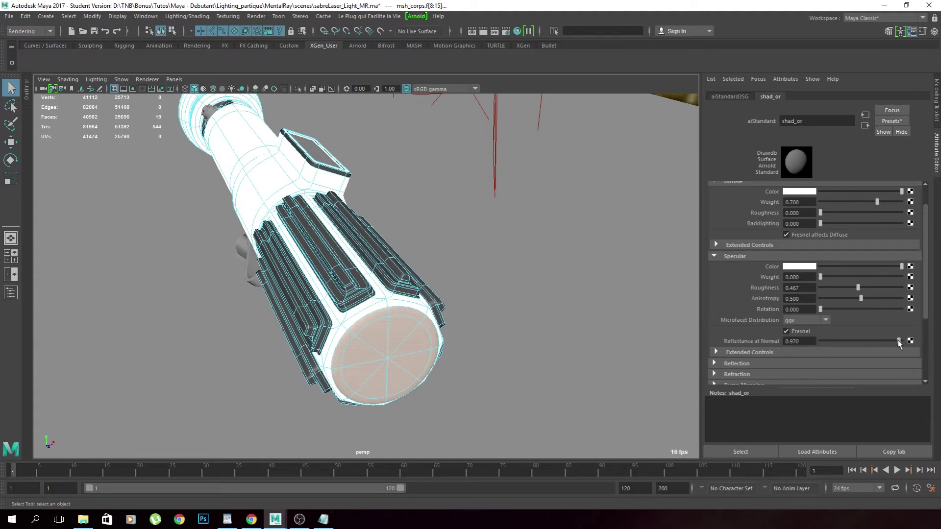
left_click_drag(472, 335, 532, 328, "alt")
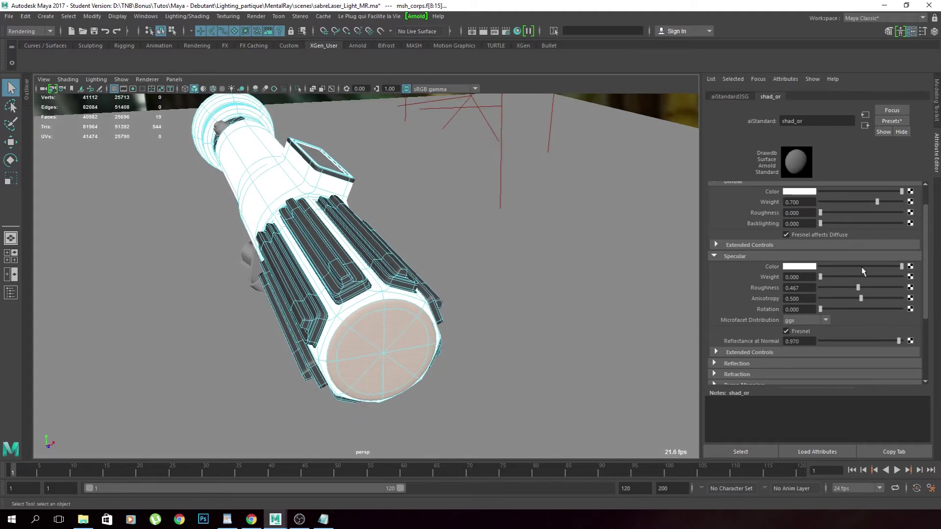
left_click_drag(828, 280, 926, 278)
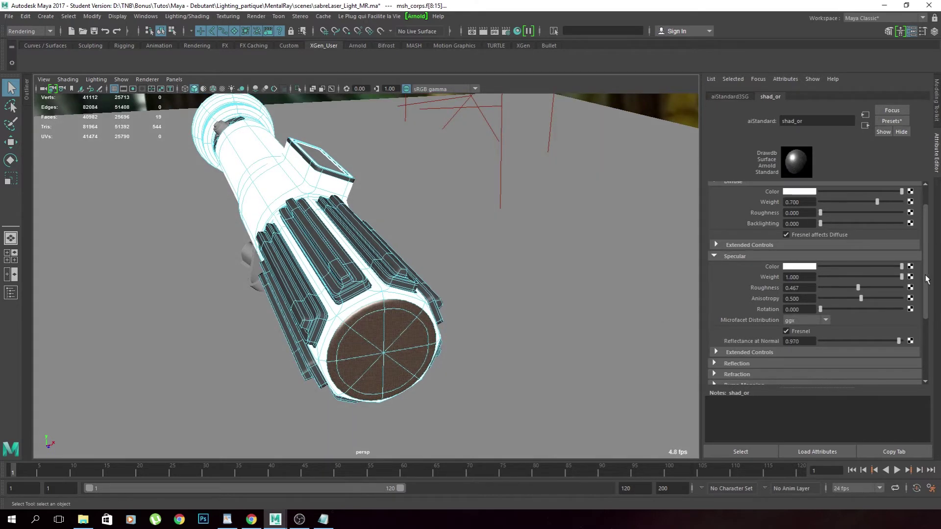
Step: Set shad_or's specular color to golden yellow and its roughness to 0.067, with all scene lights displayed in the viewport
left_click(814, 268)
mouse_move(785, 292)
left_mouse_down()
mouse_move(772, 291)
mouse_move(846, 306)
mouse_move(837, 294)
left_mouse_up()
key("7")
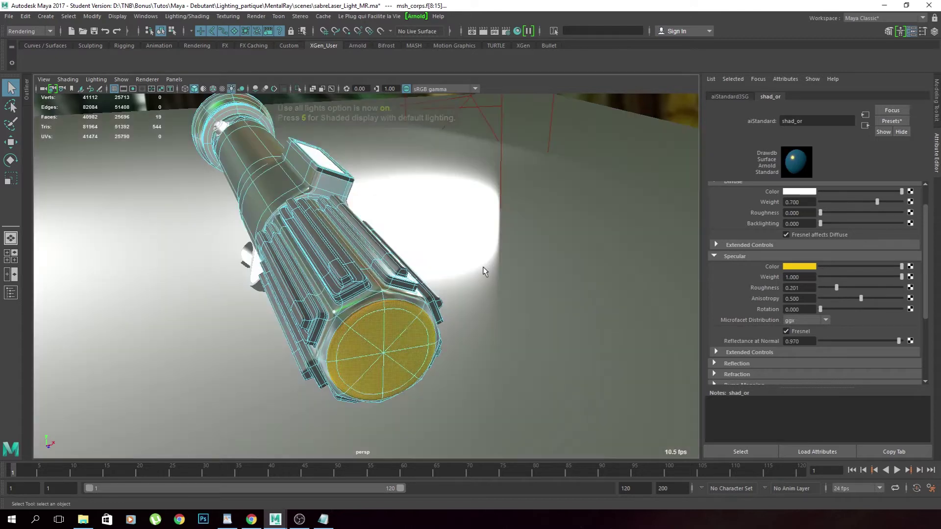
left_click_drag(483, 272, 434, 256, "alt")
left_click_drag(837, 287, 826, 289)
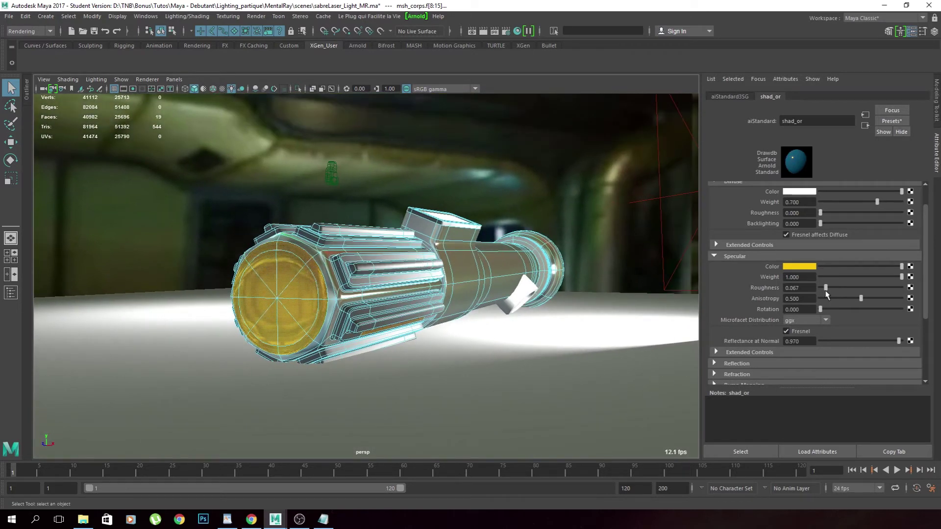
Step: Frame the gold end cap, reopen the shad_or attributes from the body mesh and set the specular roughness to 0.159
middle_click_drag(210, 347, 240, 340, "alt")
scroll(240, 341, "up", 2)
left_click_drag(348, 334, 313, 326, "alt")
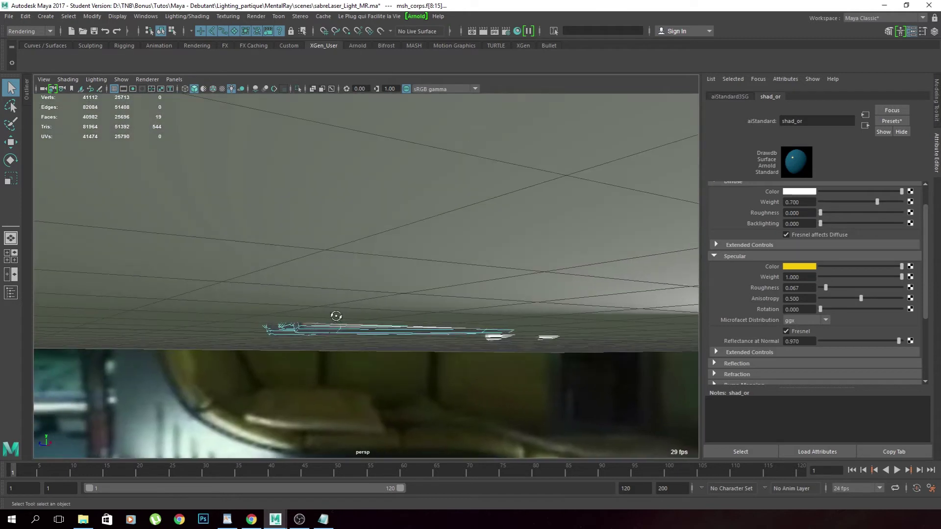
key("f")
left_click(343, 318)
left_click_drag(360, 361, 343, 338, "alt")
left_click(332, 302)
right_click_drag(332, 303, 343, 498)
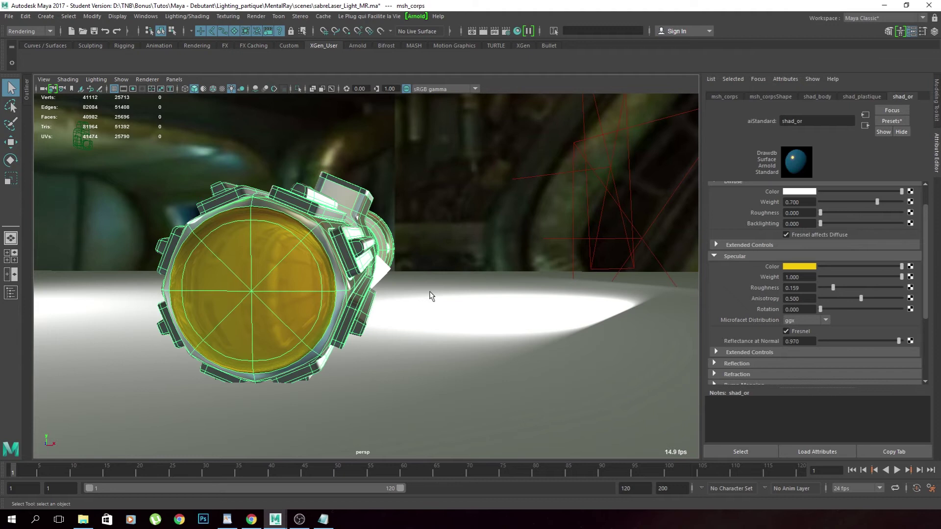
Step: Select the inset top face of the raised box and assign it the existing shad_or material
left_click_drag(431, 296, 384, 269, "alt")
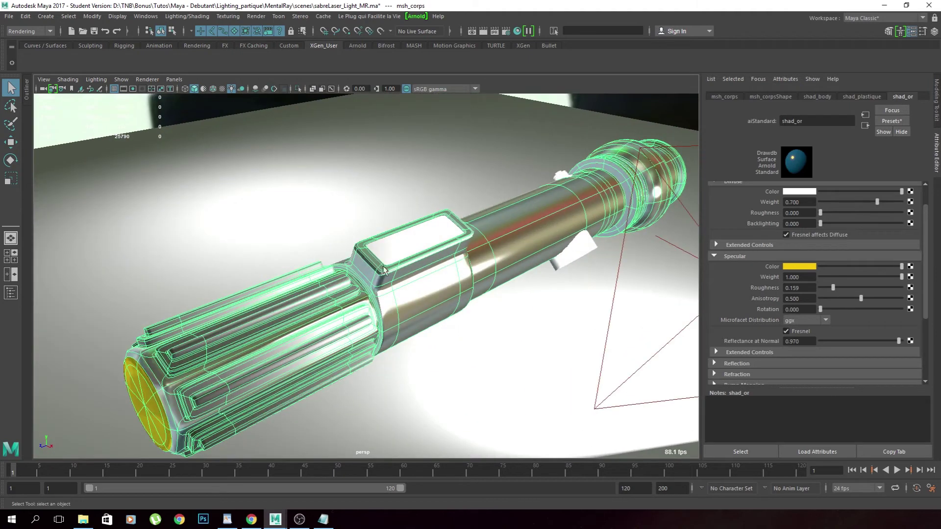
left_click(387, 255)
right_click_drag(388, 255, 441, 242, "alt")
left_click_drag(441, 241, 439, 245, "alt")
right_click_drag(438, 243, 512, 455)
left_click_drag(514, 416, 483, 378, "alt")
left_click(521, 344)
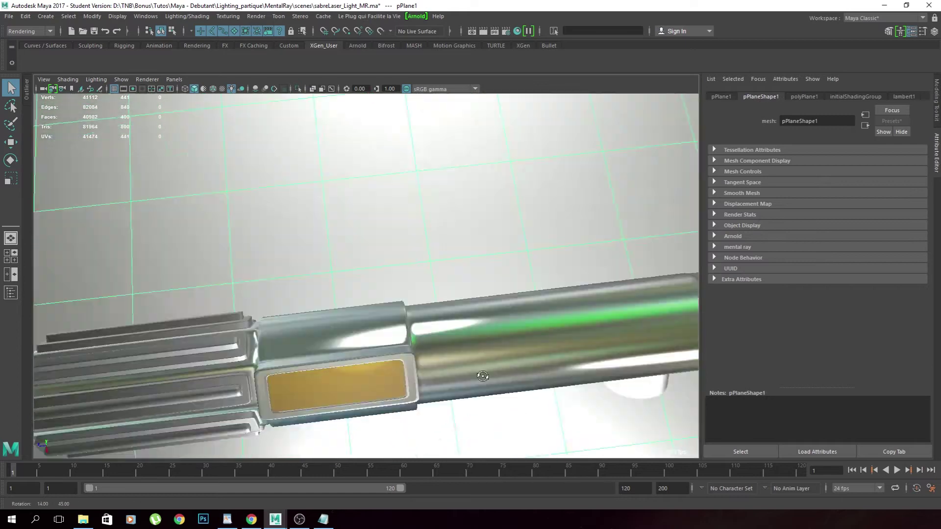
Step: Select the msh_aimant part beneath the tube and assign it a new aiStandard material
middle_click_drag(483, 377, 191, 242, "alt")
right_click_drag(441, 245, 390, 252, "alt")
left_click_drag(389, 253, 345, 232, "alt")
middle_click_drag(346, 233, 378, 277, "alt")
right_click_drag(378, 277, 469, 309, "alt")
left_click(273, 260)
left_click_drag(273, 260, 500, 275, "alt")
left_click(283, 196)
left_click_drag(282, 196, 122, 171, "alt")
middle_click_drag(359, 278, 339, 248, "alt")
left_click(396, 305)
left_click_drag(396, 305, 400, 274, "alt")
right_click_drag(360, 268, 429, 485)
Step: Rename the msh_aimant part's material as shad_metalChrome and set its specular weight to 1
double_click(826, 121)
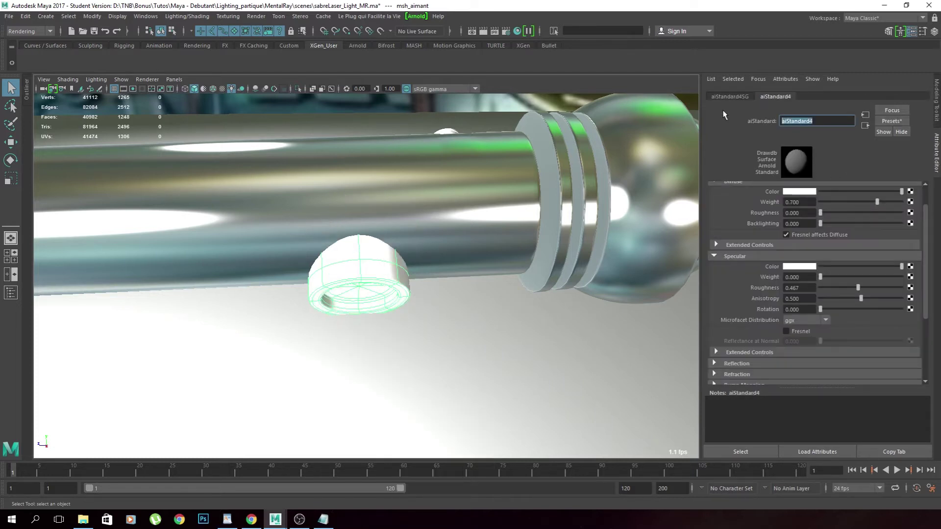
type("shad_metalChrome")
key("Return")
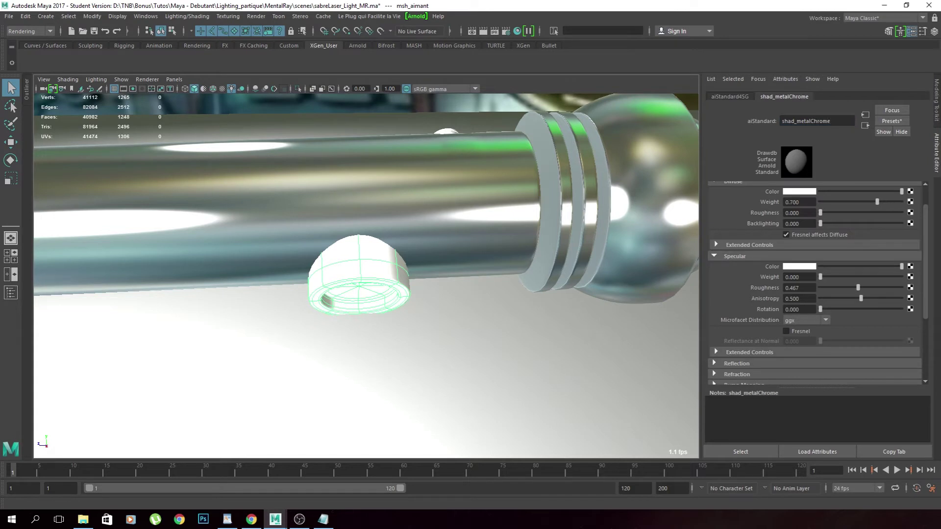
left_click_drag(820, 278, 921, 282)
mouse_move(539, 265)
left_mouse_down("alt")
mouse_move(505, 263)
mouse_move(546, 263)
left_mouse_up("alt")
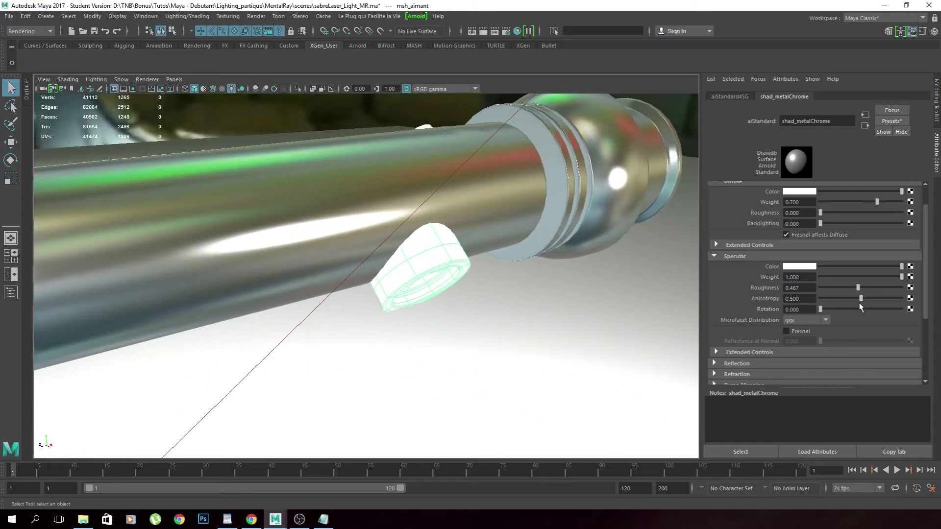
Step: Enable Fresnel on shad_metalChrome with reflectance at normal 1, specular roughness 0.780 and diffuse weight 0.659
mouse_move(851, 290)
left_mouse_down()
mouse_move(829, 292)
mouse_move(865, 291)
left_mouse_up()
left_click(787, 332)
left_click_drag(832, 340, 906, 343)
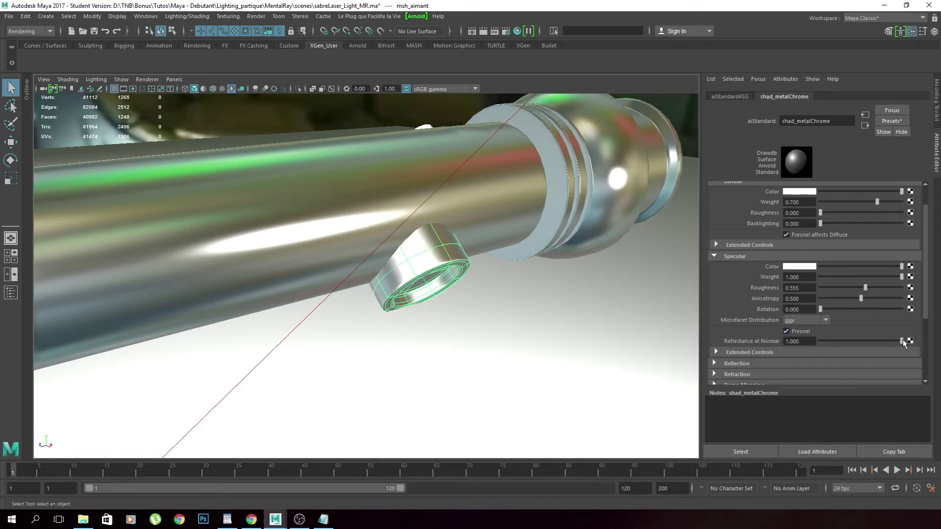
left_click_drag(517, 301, 583, 297, "alt")
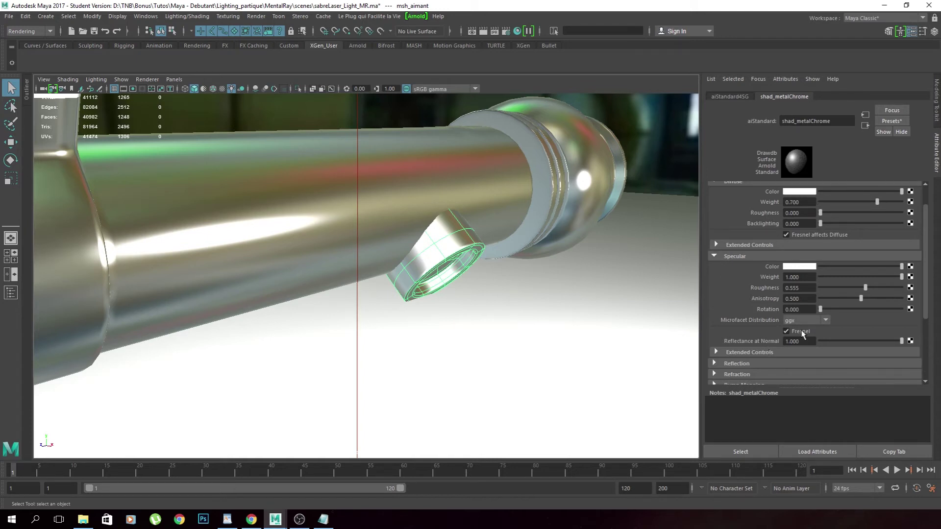
left_click_drag(865, 288, 883, 291)
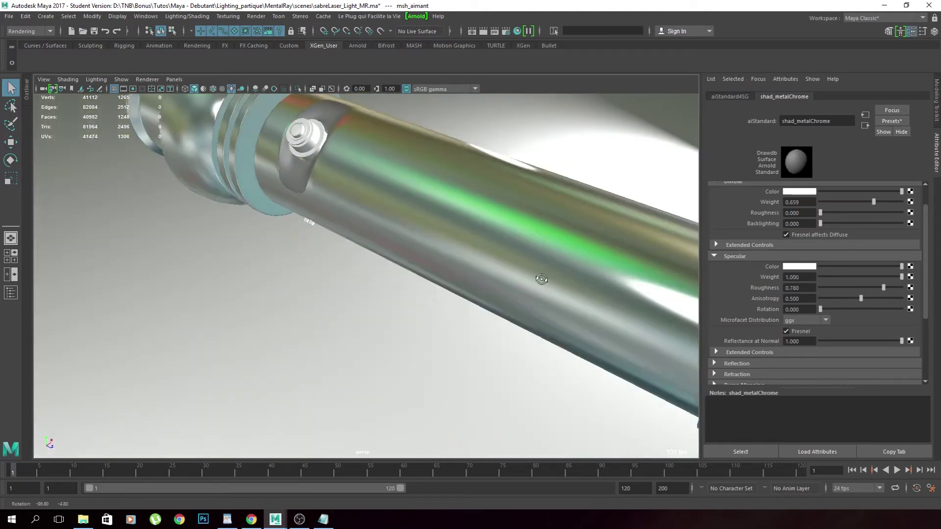
Step: Select the small button set into the tube and try to add the tiny pins beneath it
left_click_drag(479, 269, 410, 211, "alt")
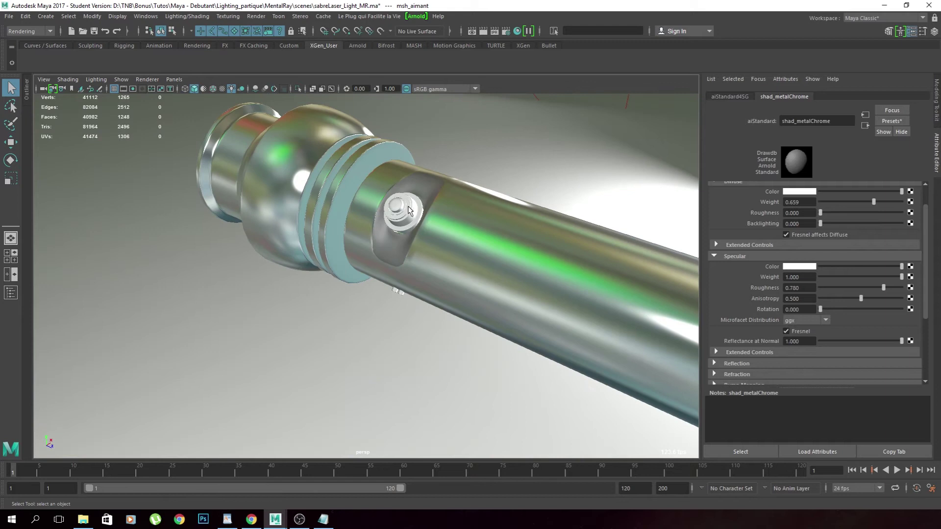
left_click(410, 210)
left_click_drag(481, 235, 401, 314, "alt")
left_click(401, 312, "shift")
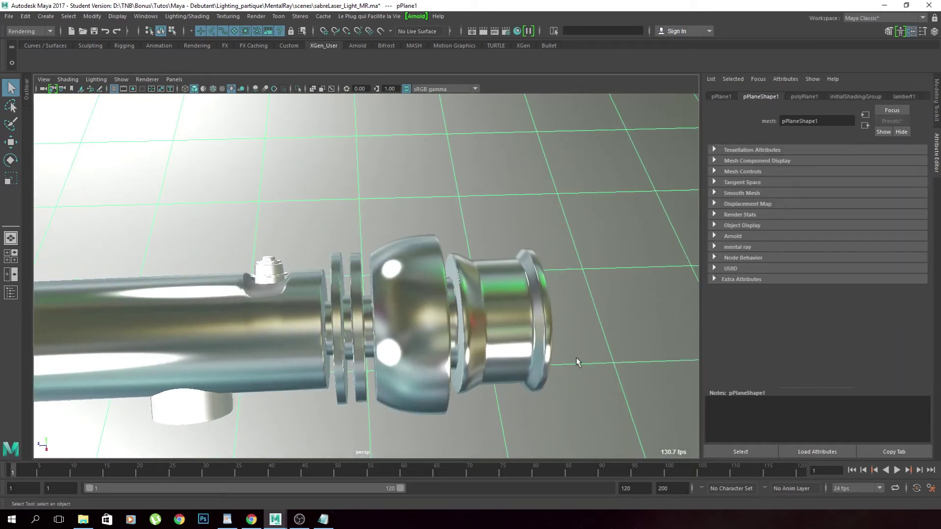
Step: Switch the body mesh to face selection and select the face loops forming the thin ring bands beside the rounded bulb
scroll(578, 361, "up", 4)
left_click(355, 366)
left_click_drag(364, 392, 361, 222, "alt")
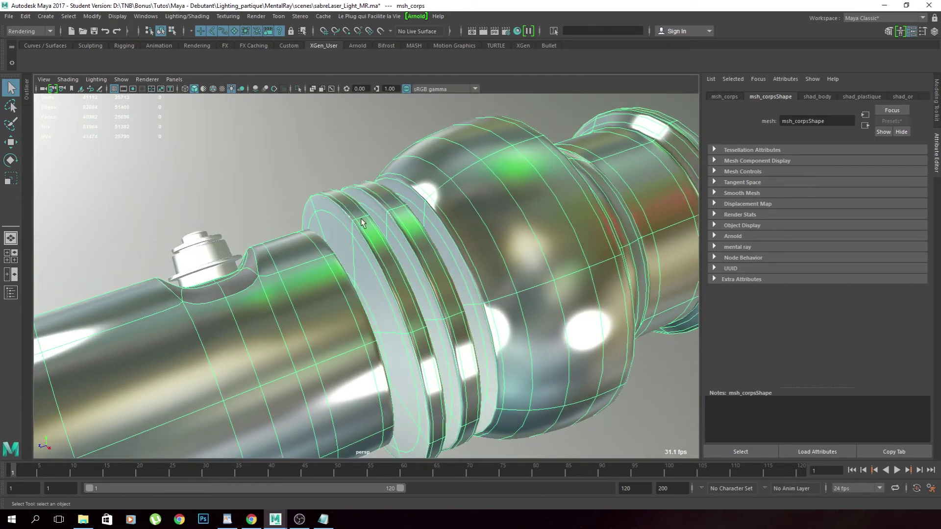
right_click_drag(388, 228, 387, 261)
left_click(422, 340)
double_click(403, 307)
left_click(405, 303)
double_click(419, 338, "shift")
left_click(446, 303, "shift")
double_click(461, 328, "shift")
left_click_drag(455, 331, 386, 265, "alt")
double_click(387, 265, "shift")
Step: Assign a new aiStandard material to the selected ring band faces and name it shad_bande
right_click_drag(386, 265, 456, 501)
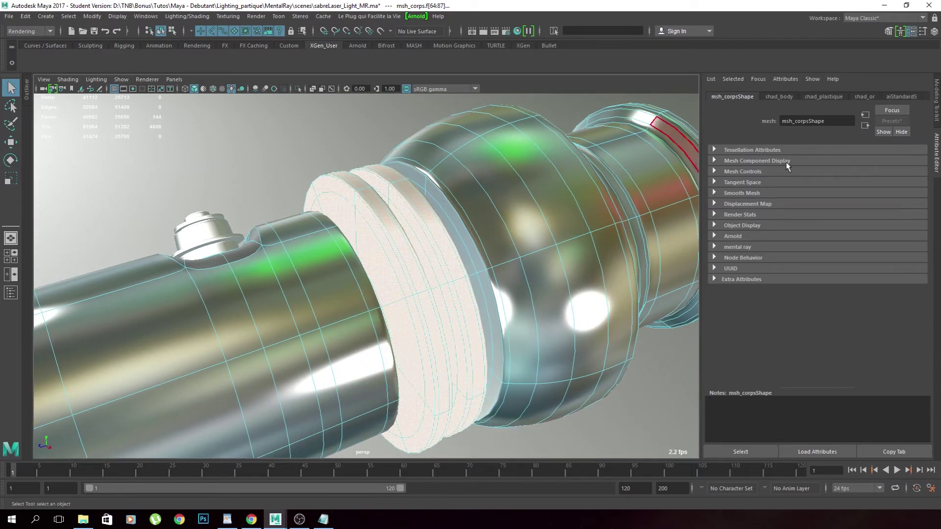
left_click(893, 98)
left_click_drag(817, 126, 766, 123)
type("shad_bande")
key("Return")
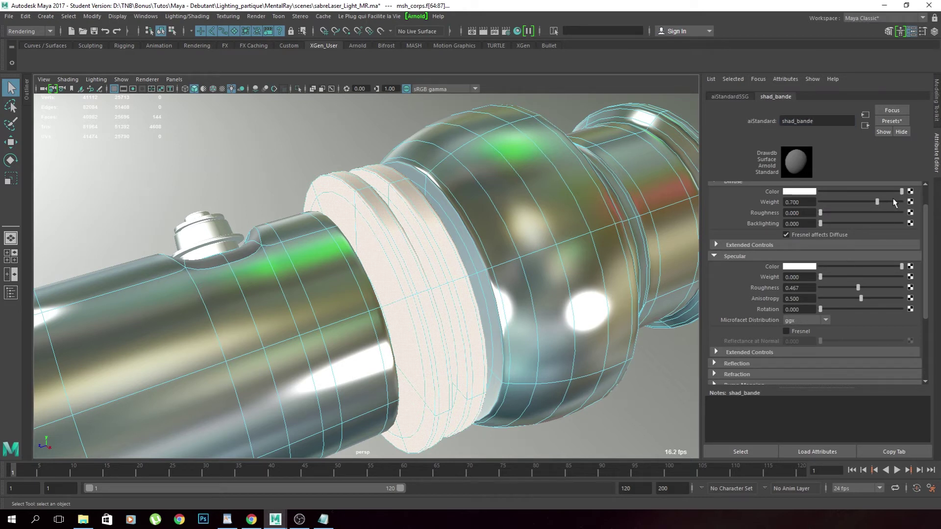
Step: Give shad_bande a grey diffuse color with weight 0.494, specular weight 1, roughness 0.677, and Fresnel with reflectance at normal 0.238
left_click_drag(845, 193, 861, 207)
left_click_drag(824, 280, 876, 292)
left_click(811, 331)
left_click_drag(821, 341, 849, 345)
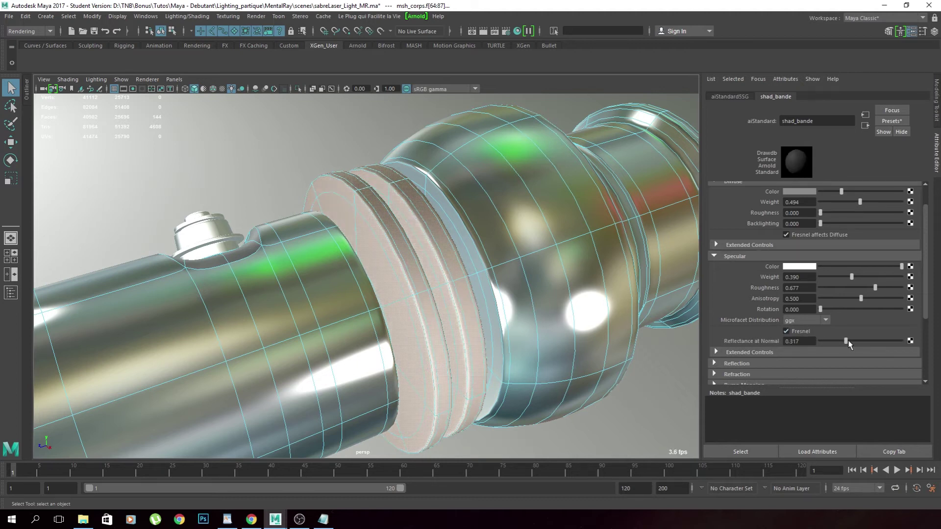
left_click_drag(861, 282, 870, 282)
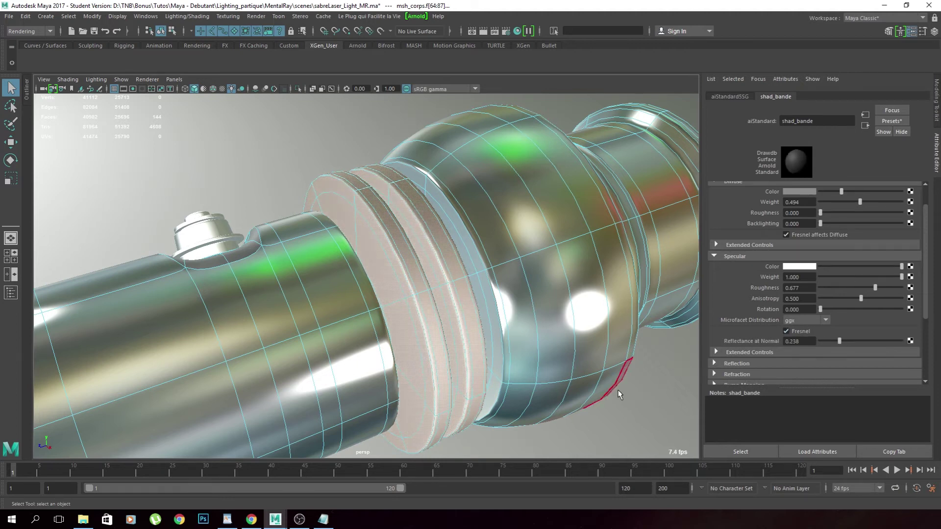
Step: Return the body mesh from face to object selection and select the whole mesh
left_click(607, 387)
right_click_drag(438, 336, 473, 265)
scroll(476, 274, "down", 6)
left_click(557, 347)
left_click_drag(556, 347, 536, 340, "alt")
left_click(379, 265)
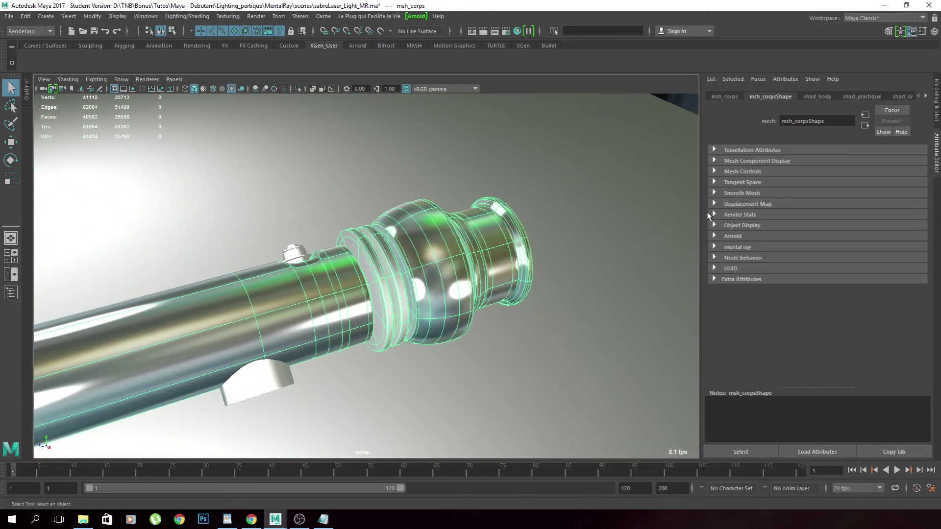
Step: Bring up the attributes of the shad_bande material assigned to the body mesh
left_click(925, 96)
left_click(893, 97)
left_click(845, 201)
Step: Select the flat face loop around the rounded bulb's open end on the body mesh and assign the existing shad_bande material to it
left_click(635, 336)
left_click_drag(635, 336, 468, 283, "alt")
left_click(391, 314)
right_click_drag(483, 245, 495, 259)
left_click(495, 227)
left_click_drag(495, 227, 378, 307, "alt")
key("F8")
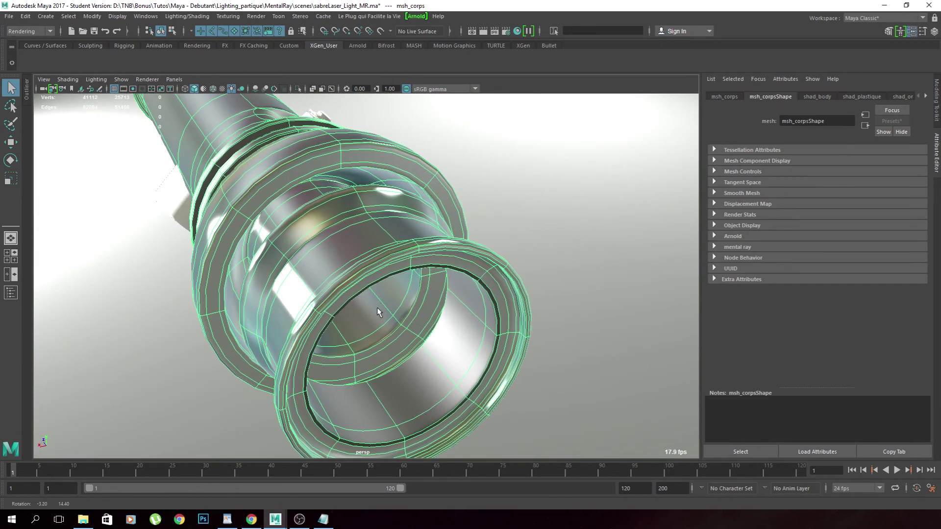
right_click_drag(326, 179, 338, 193)
left_click(321, 172)
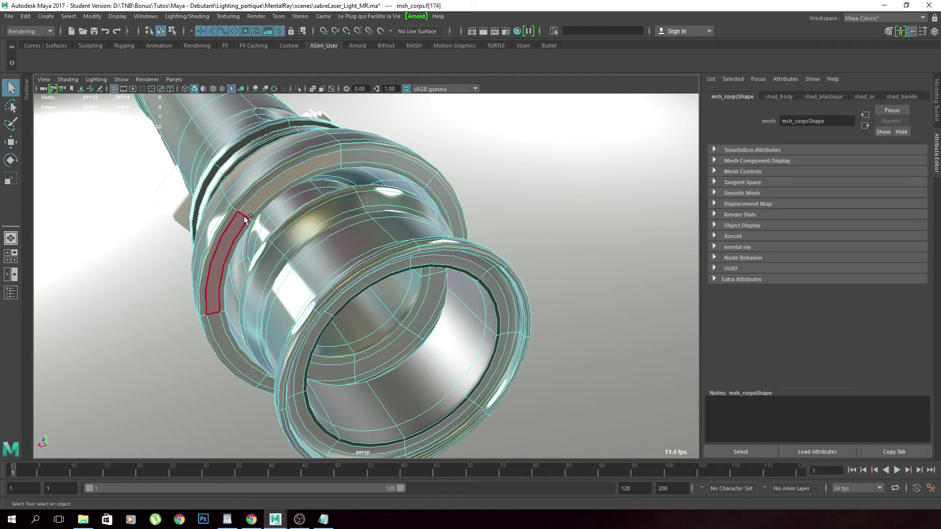
double_click(244, 219, "shift")
right_click_drag(241, 218, 320, 459)
left_click(515, 300)
Step: Assign an existing material to the small S-shaped hook under the body and check the perspective view in a test render
left_click_drag(239, 221, 382, 172, "alt")
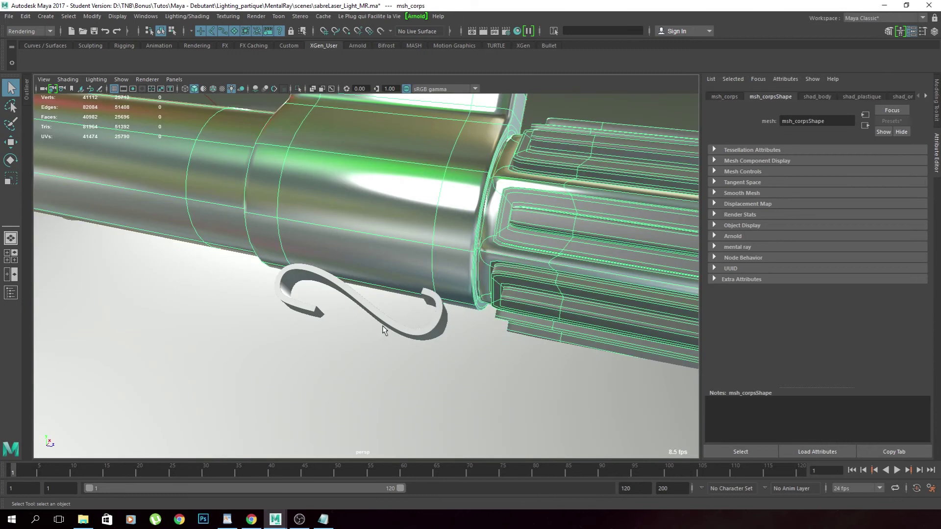
left_click(384, 329)
right_click_drag(339, 281, 360, 498)
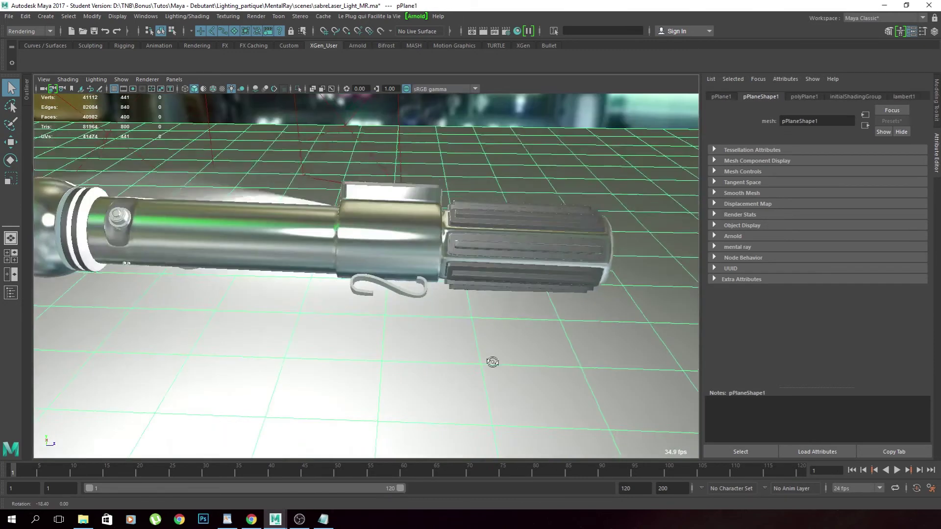
left_click_drag(490, 361, 452, 326, "alt")
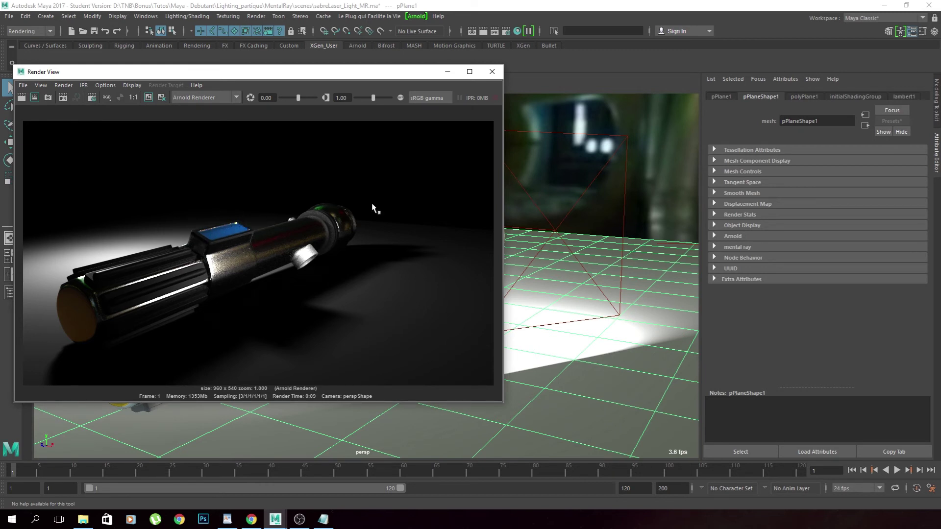
left_click(492, 72)
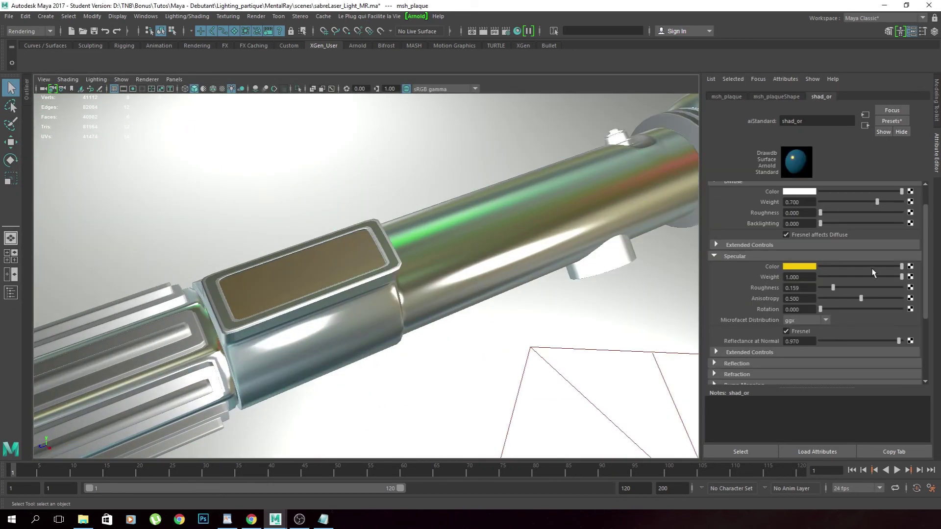
Step: Give shad_or on the plate a mid-grey diffuse color and a reflectance at normal of 0.982
scroll(873, 273, "up", 3)
left_click_drag(902, 220, 849, 231)
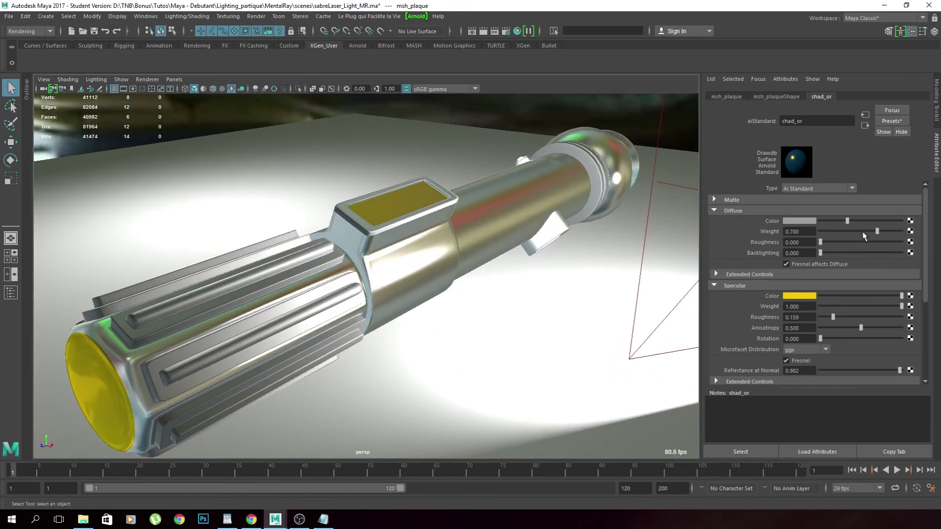
left_click(803, 221)
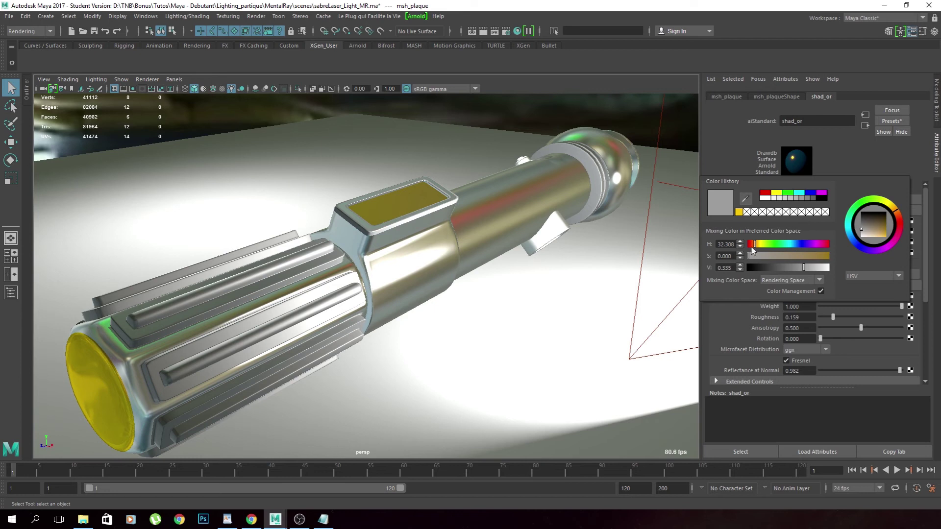
left_click_drag(796, 268, 814, 268)
Step: Render the perspective view from the ribbed end to check the gold end cap and plate
left_click_drag(491, 304, 551, 306, "alt")
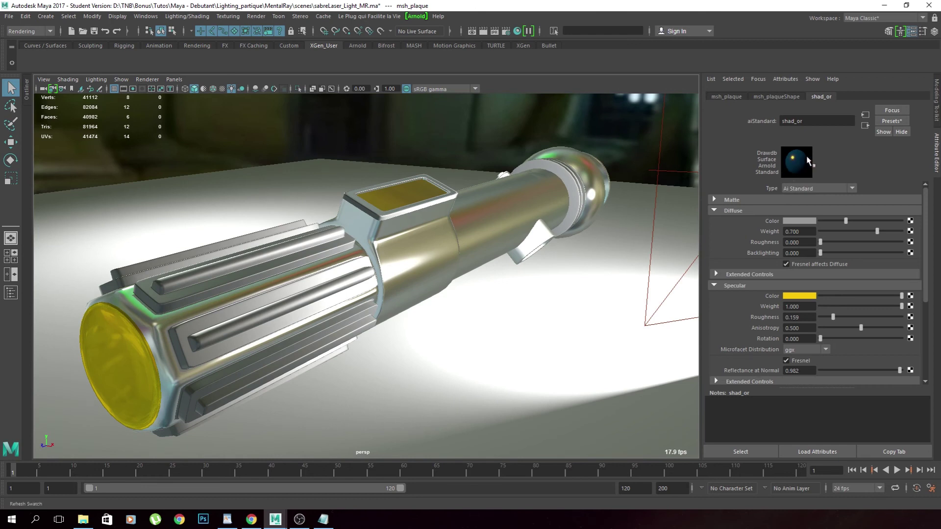
left_click_drag(546, 250, 461, 288, "alt")
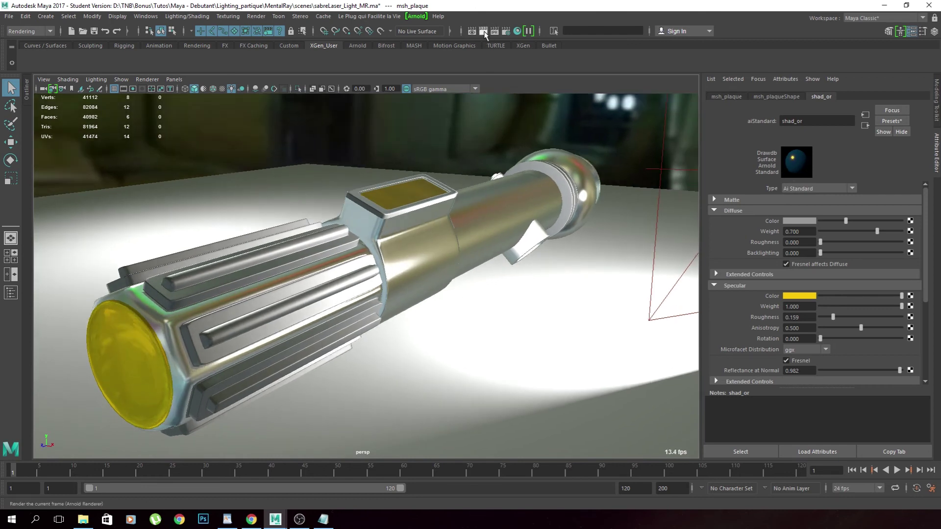
left_click(483, 32)
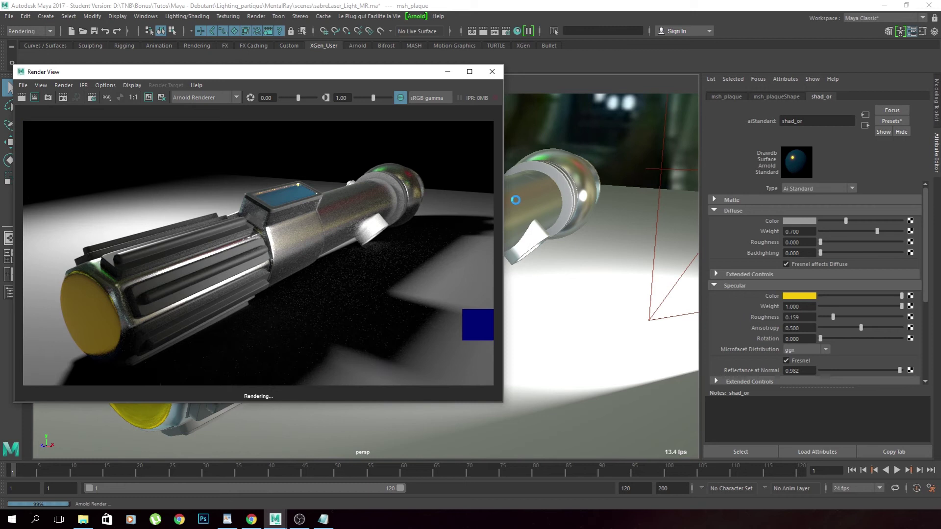
Step: Switch the viewport to look through camera1
left_click_drag(515, 200, 384, 253, "alt")
right_click_drag(384, 253, 376, 261, "alt")
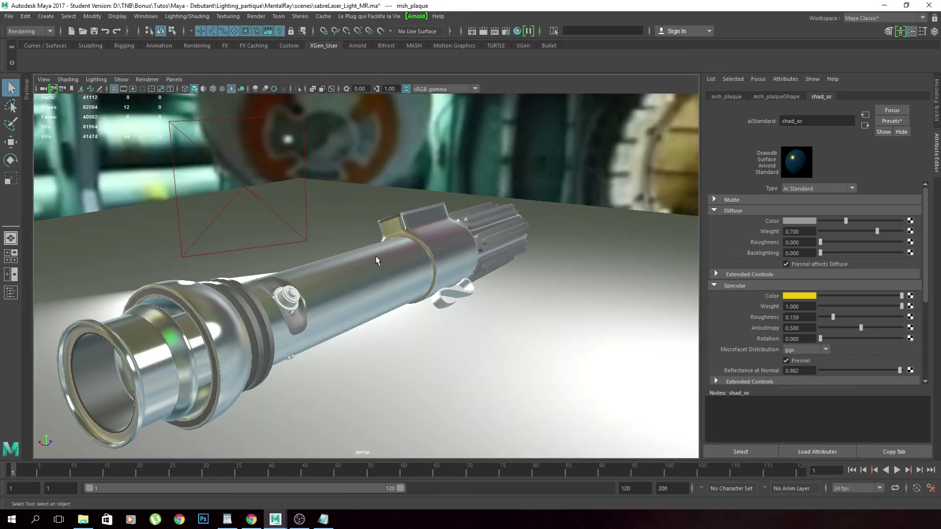
left_click(174, 80)
mouse_move(196, 88)
left_click(283, 96)
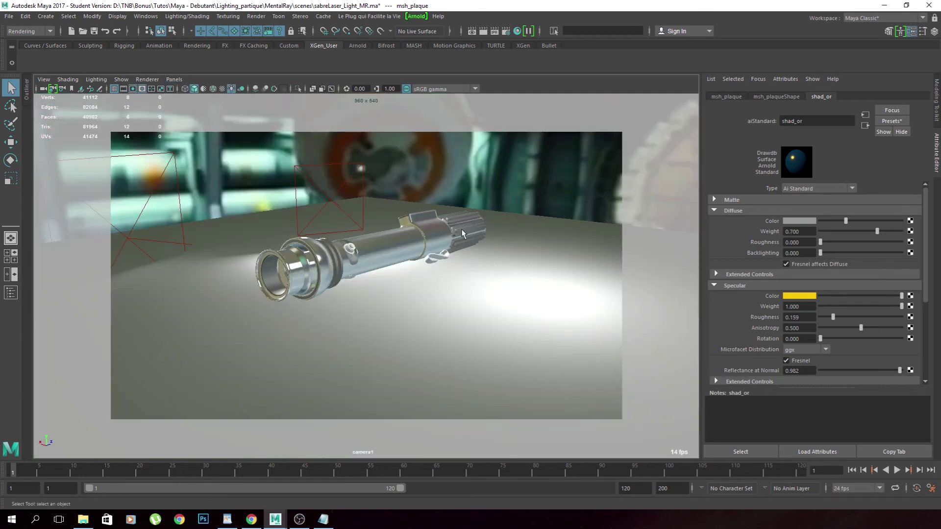
Step: Select the whole SabreLaser group and rotate it to about 132.5 degrees in Z so the plate faces the camera
left_click(398, 244)
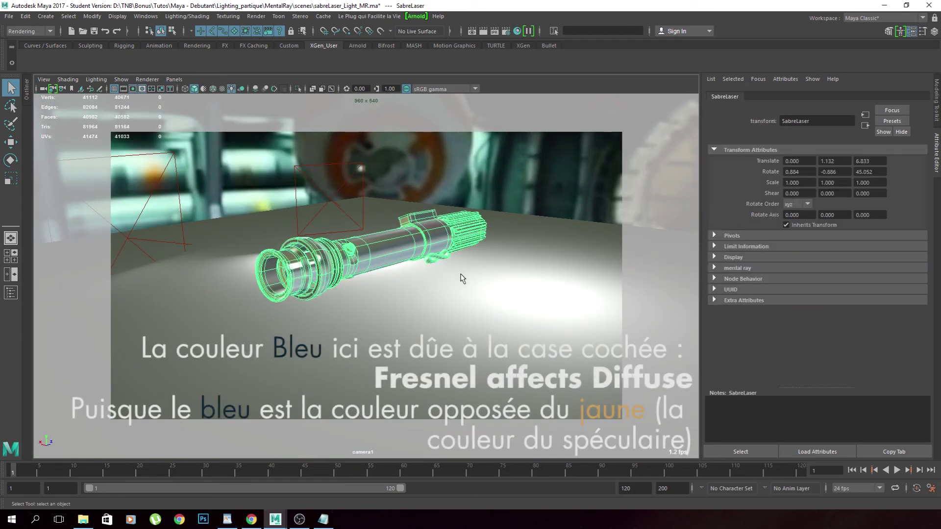
key("e")
left_click_drag(463, 272, 491, 260)
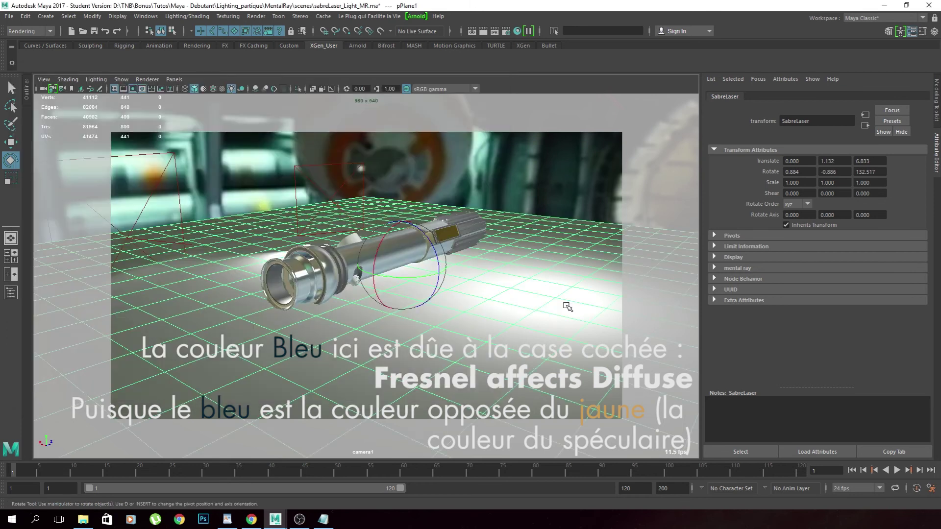
Step: Set the diffuse color of shad_or to black and render the camera1 view with color management switched off
left_click(822, 98)
left_click_drag(846, 221, 714, 245)
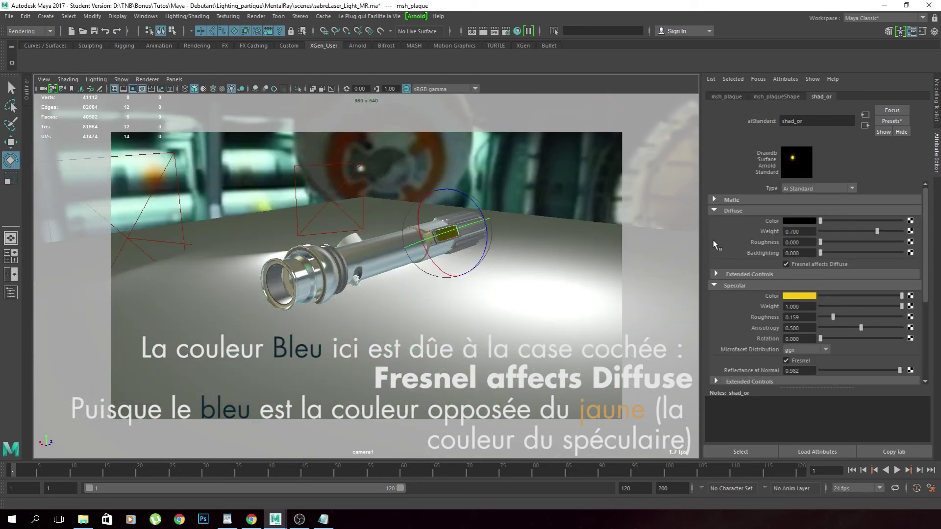
left_click(491, 32)
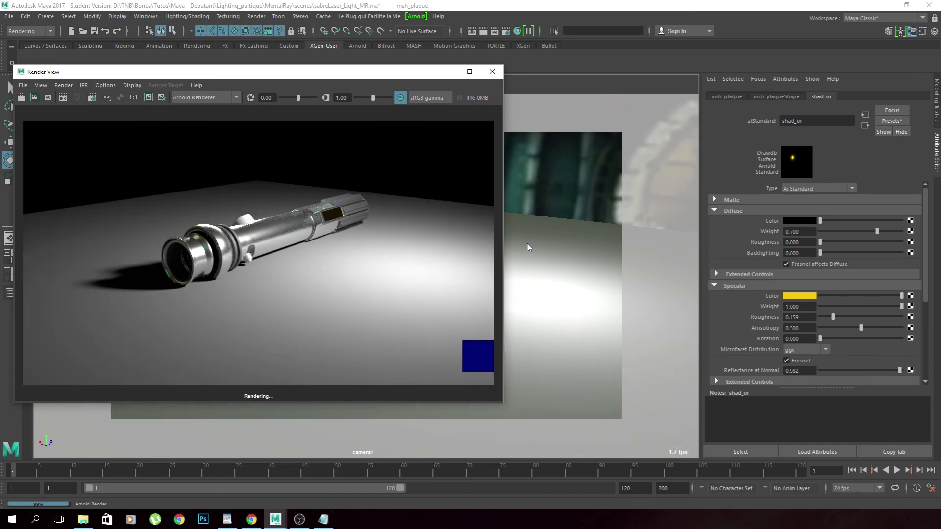
left_click(401, 98)
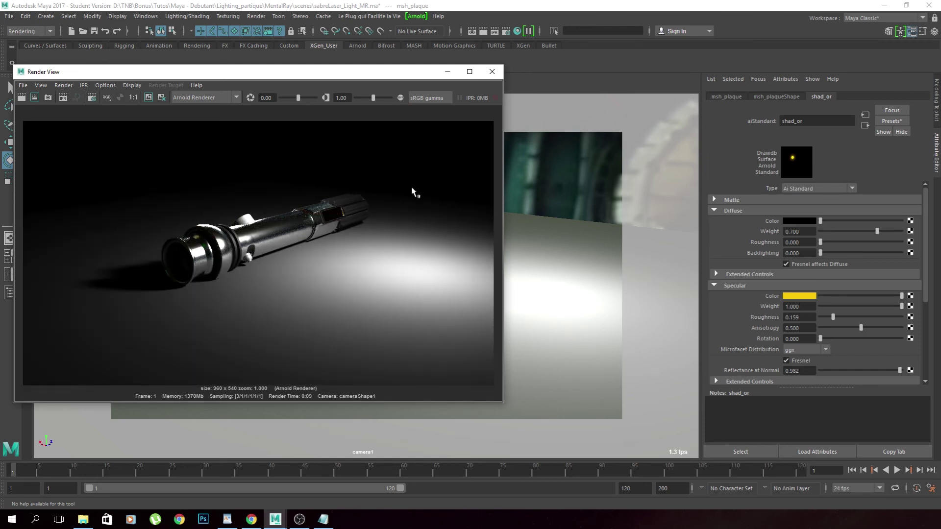
left_click(492, 73)
Step: Select the body mesh in a side view and open the attributes of its shad_plastique material
left_click_drag(490, 235, 530, 268, "alt")
left_click(531, 265)
left_click(925, 97)
left_click(804, 97)
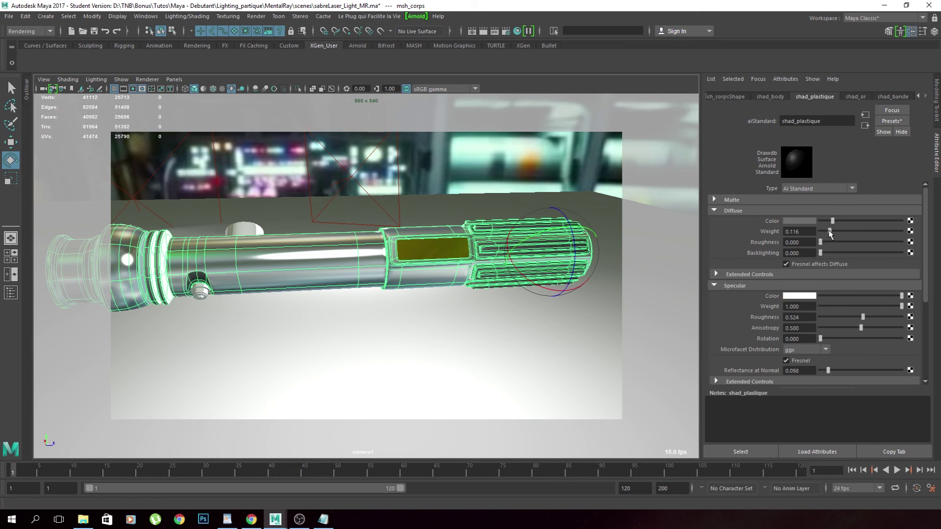
Step: Reframe camera1 to a closer three-quarter view of the lightsaber with its open emitter end in the foreground
left_click_drag(527, 255, 456, 305, "alt")
right_click_drag(457, 304, 332, 301, "alt")
left_click_drag(332, 300, 443, 285, "alt")
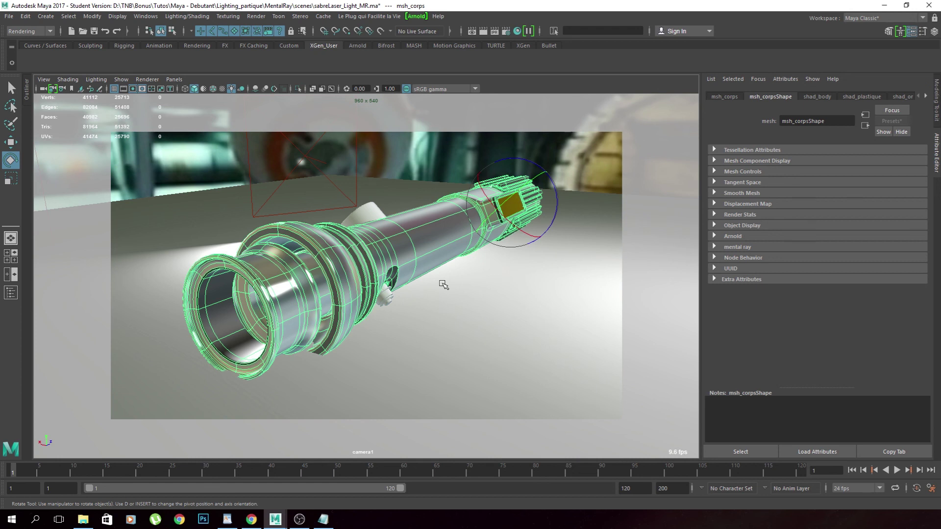
scroll(444, 284, "down", 2)
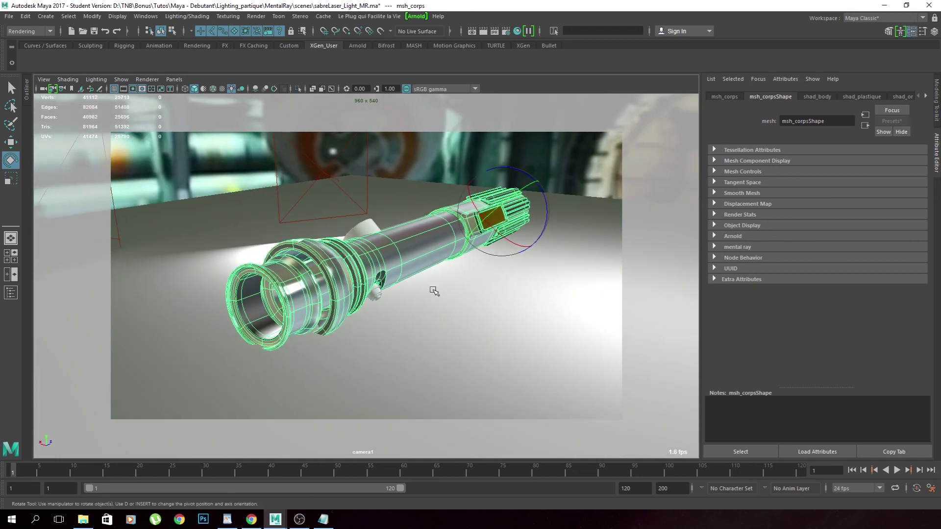